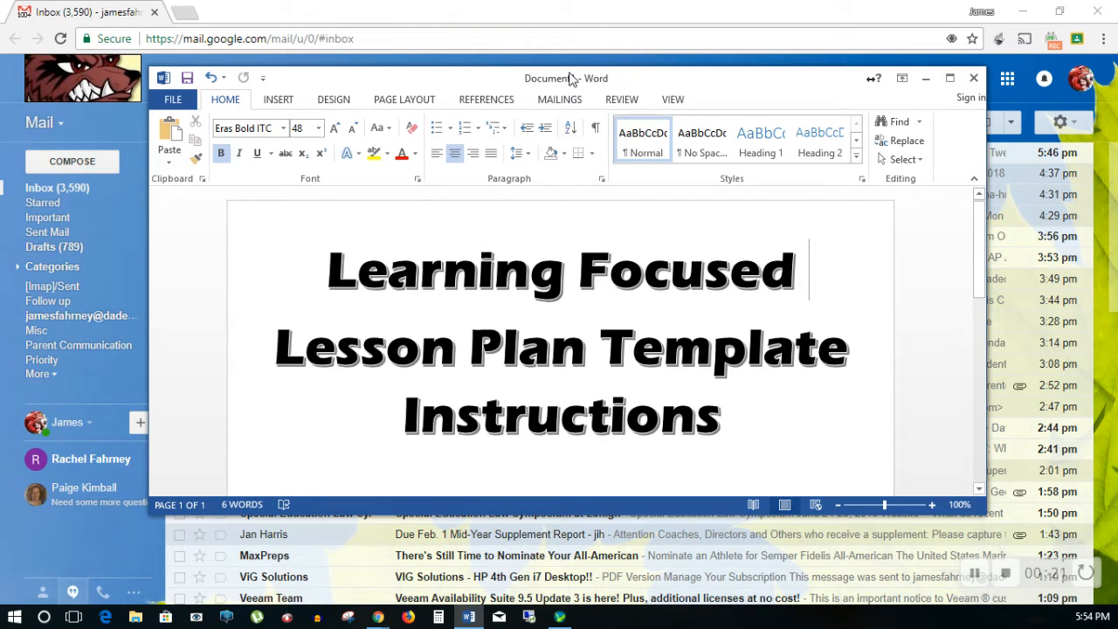
- Move the Word title document out of view and open Google Drive from the Gmail inbox
left_click_drag(569, 78, 0, 139)
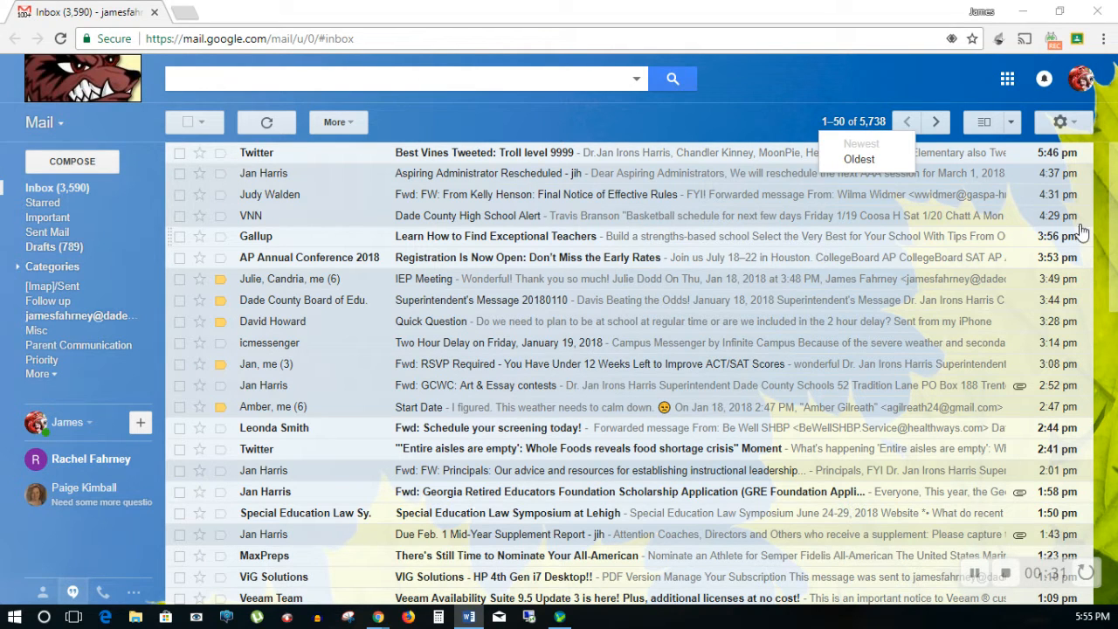
left_click(1008, 82)
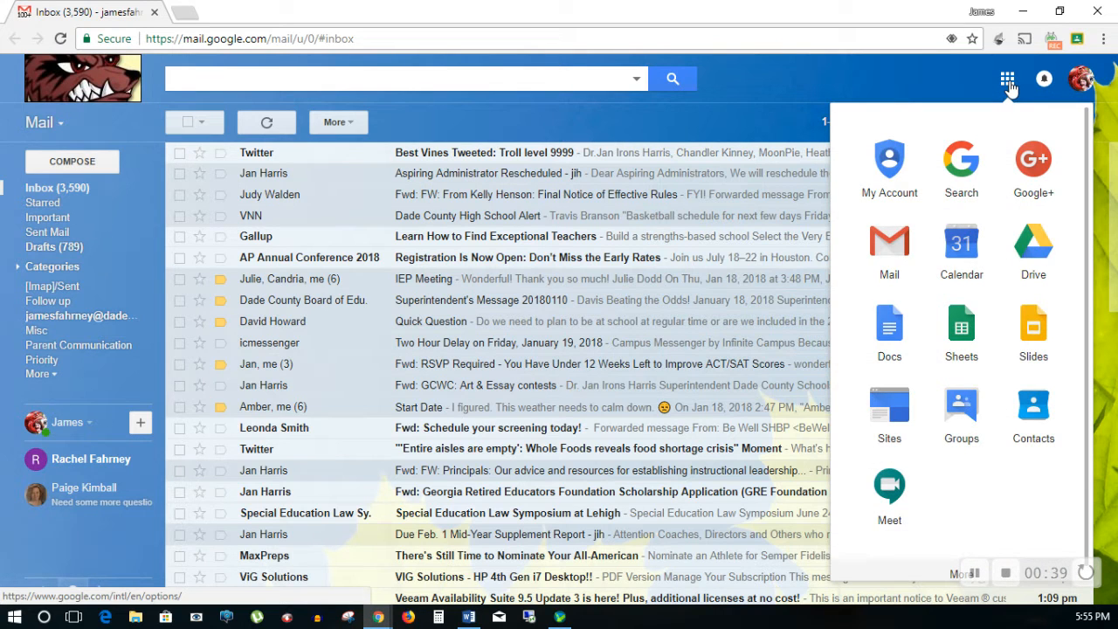
left_click(1023, 260)
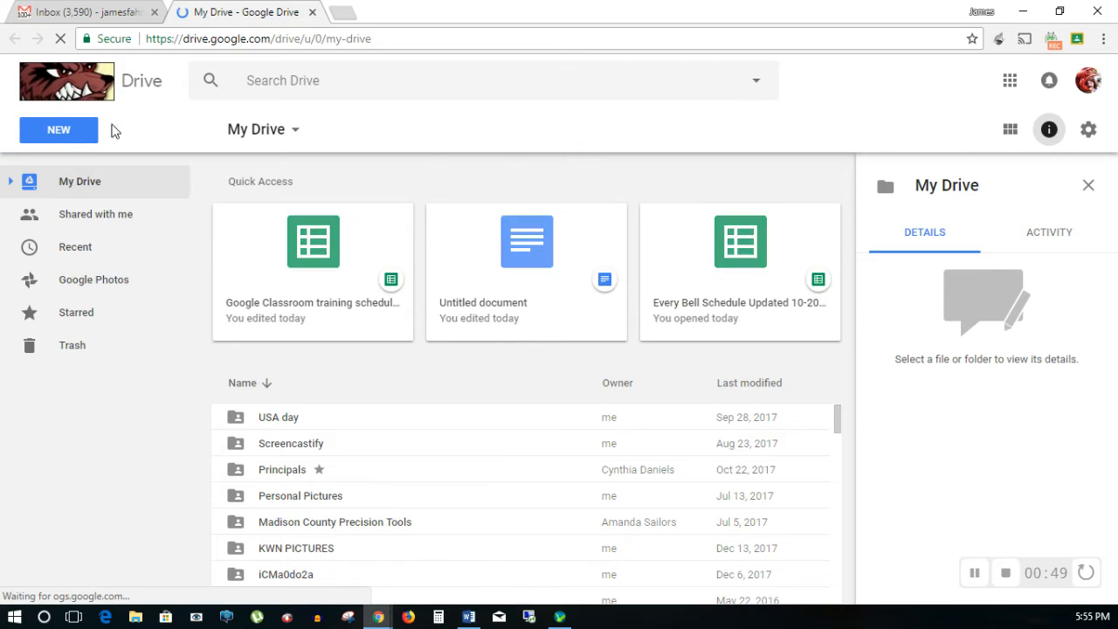
left_click(61, 130)
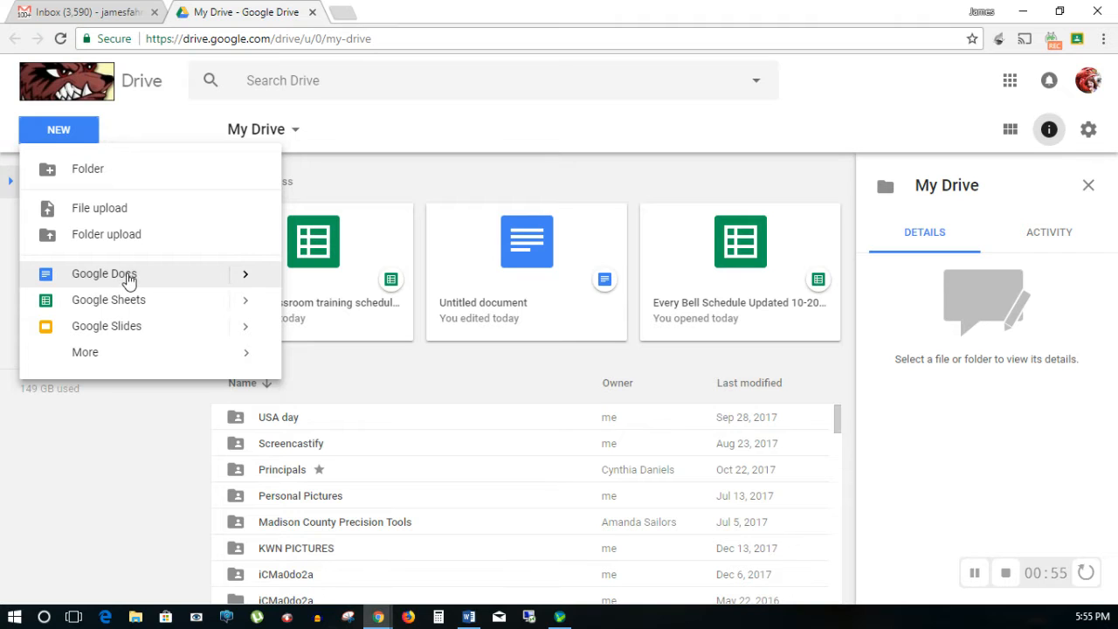
left_click(246, 276)
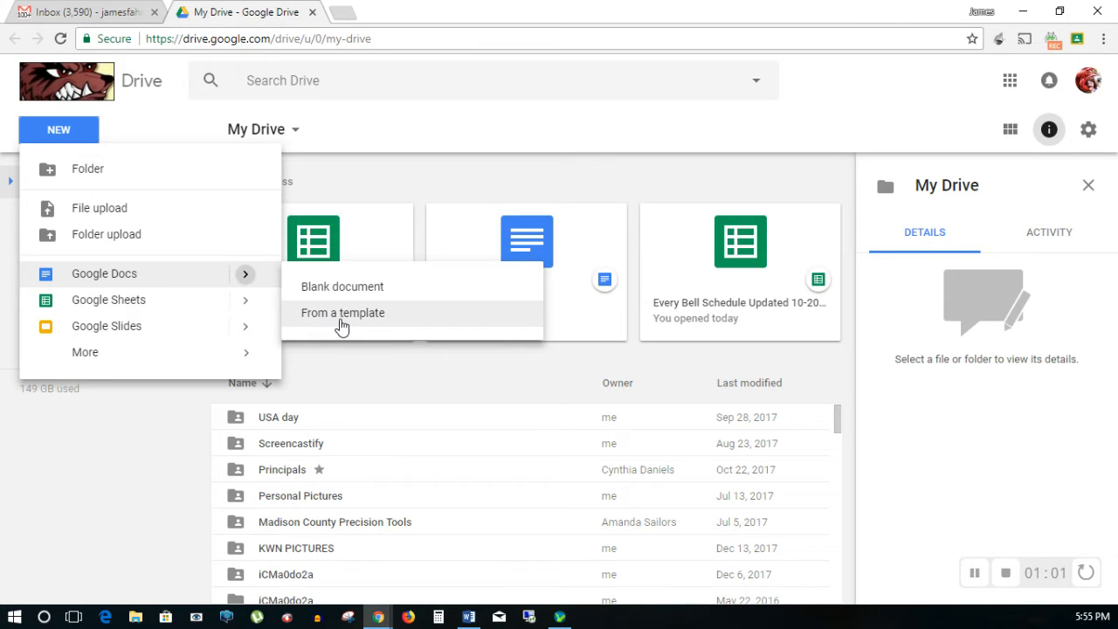
left_click(617, 129)
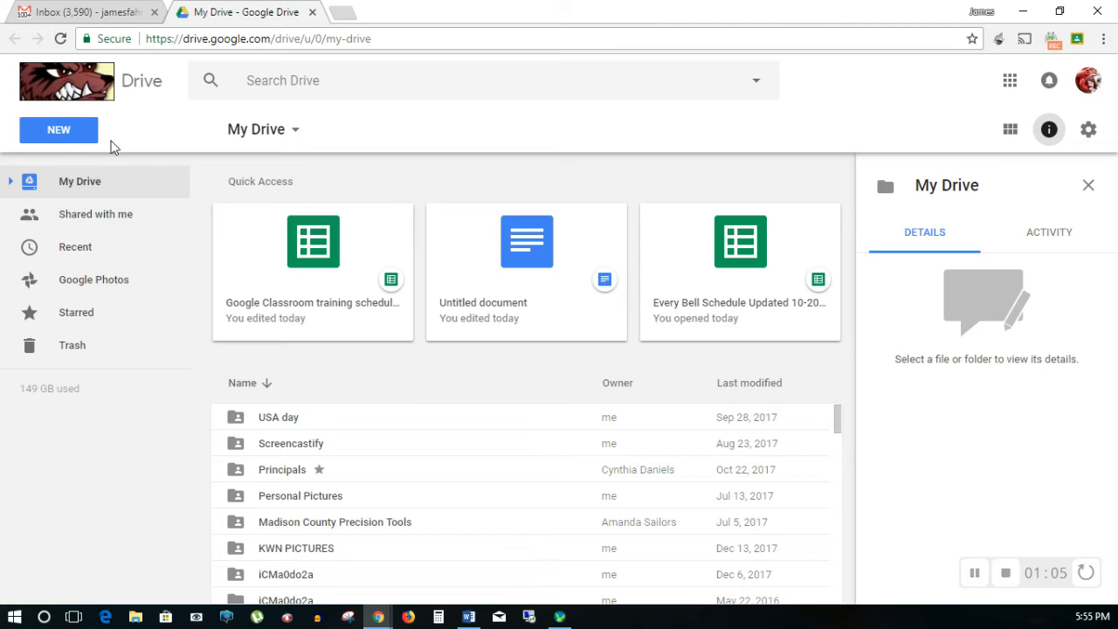
- Start a new Google Docs document from a template to open the template gallery
left_click(60, 133)
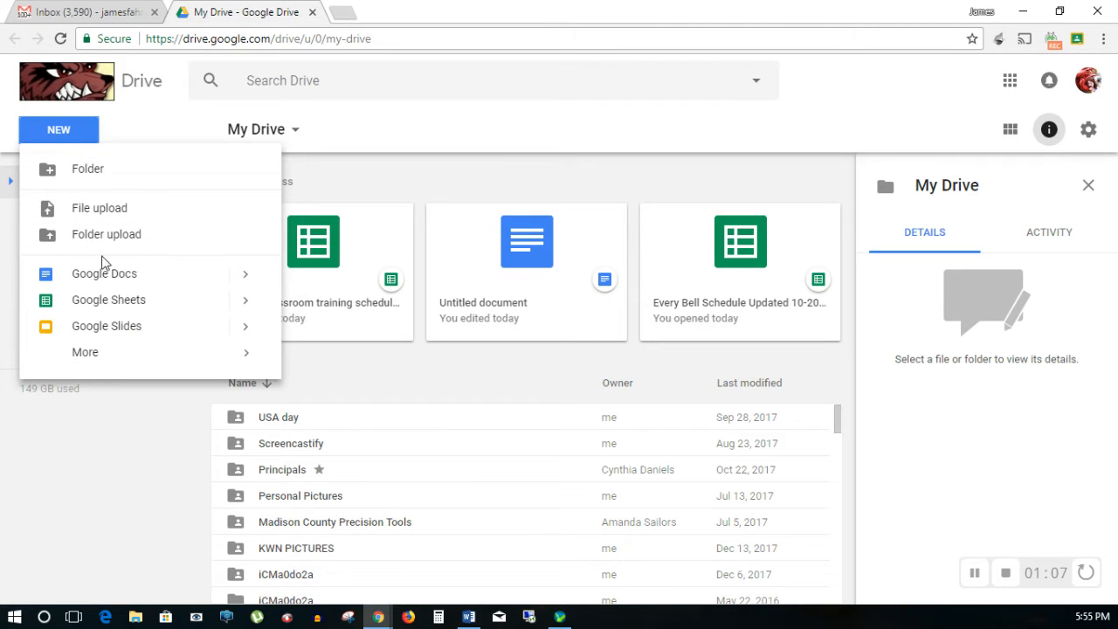
mouse_move(246, 278)
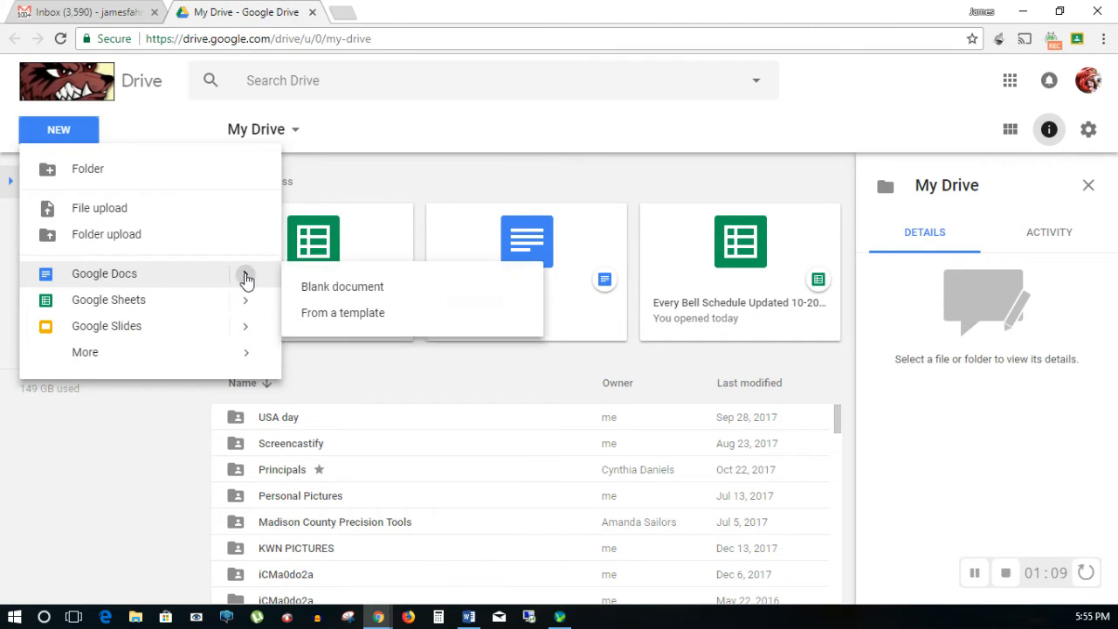
left_click(342, 316)
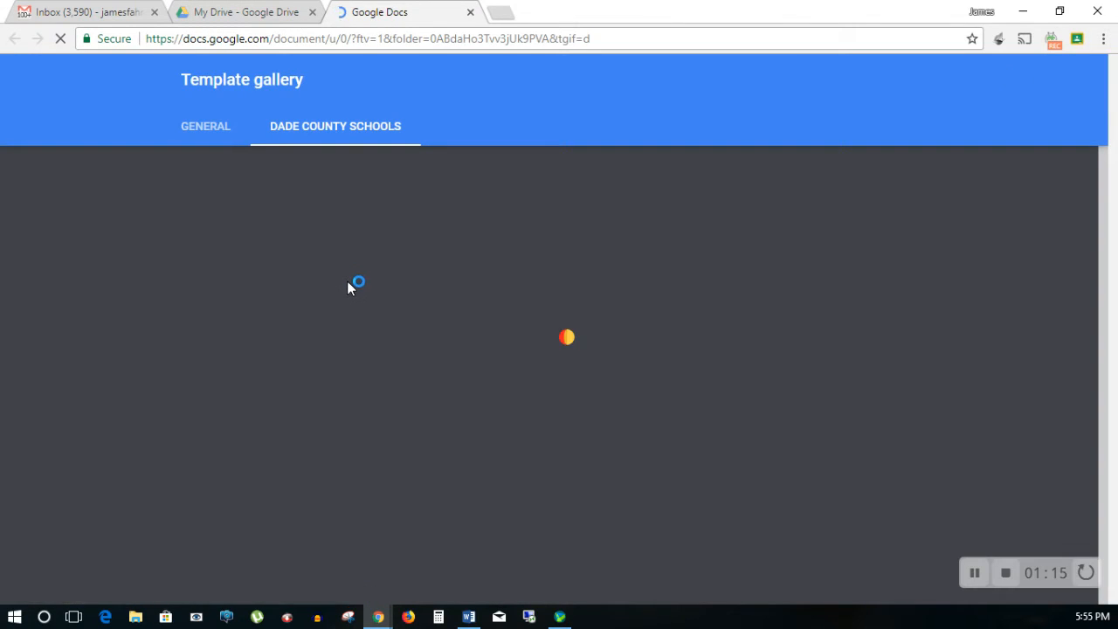
- Browse the general Education templates in the gallery, including the lesson plan designs
left_click(208, 126)
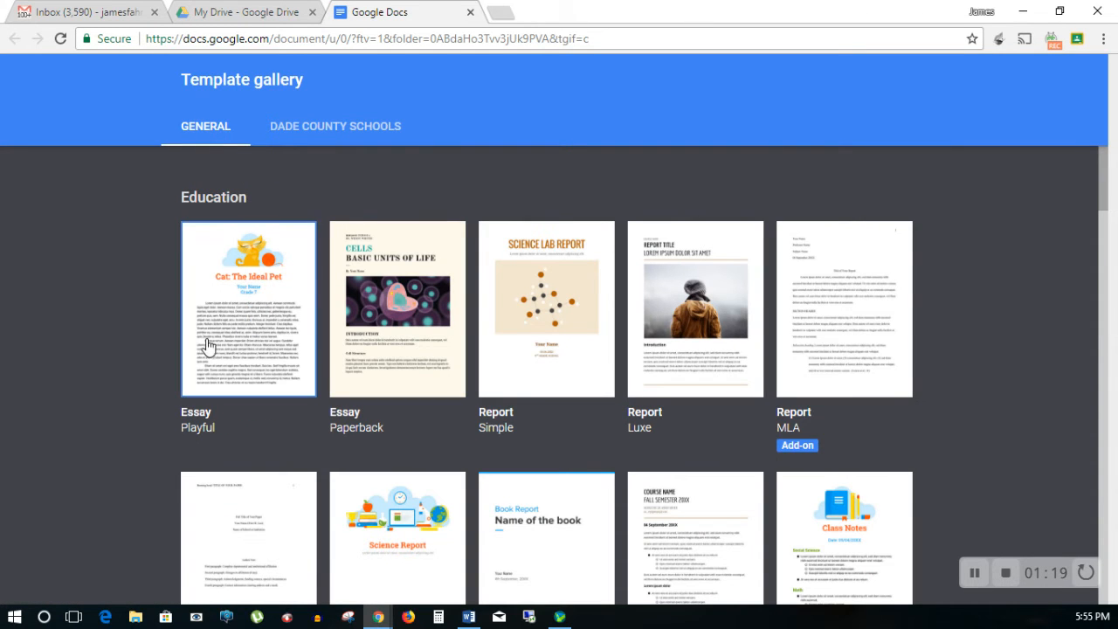
scroll(624, 370, "down", 1)
scroll(650, 381, "down", 6)
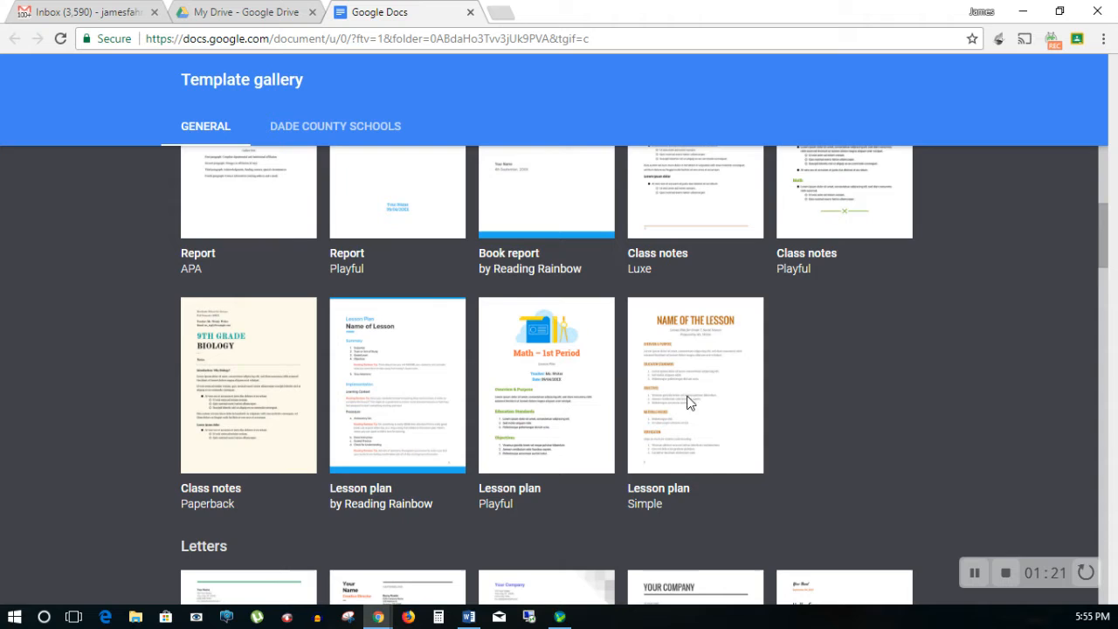
scroll(858, 454, "up", 3)
scroll(834, 454, "up", 5)
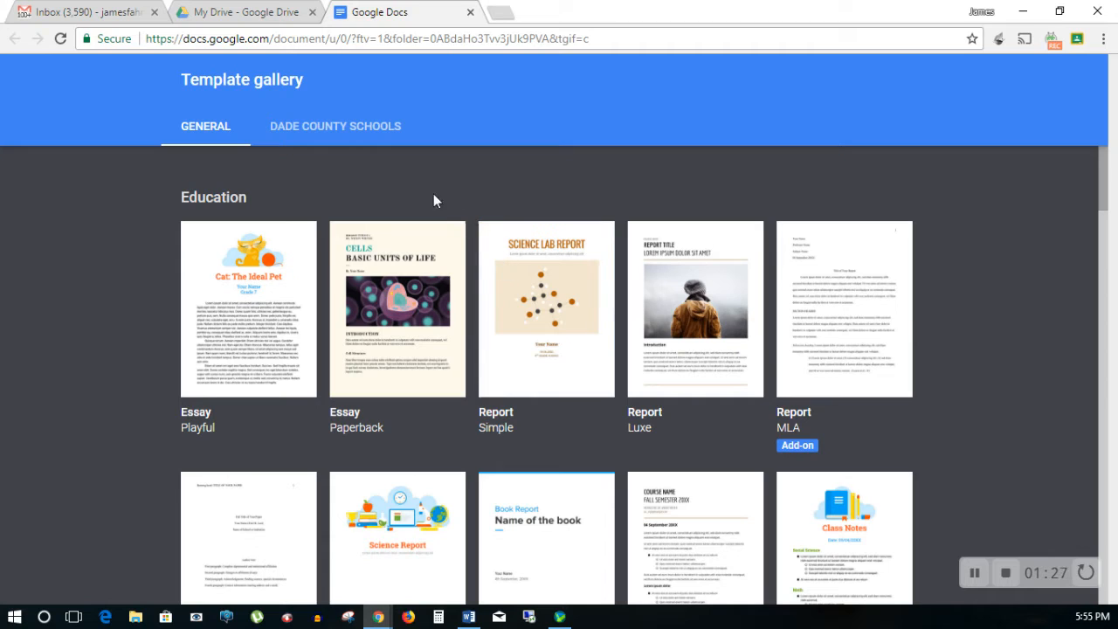
- Create a document from the Dade County Schools template DCHS Lesson Planning Template and view it at 125% zoom
left_click(408, 136)
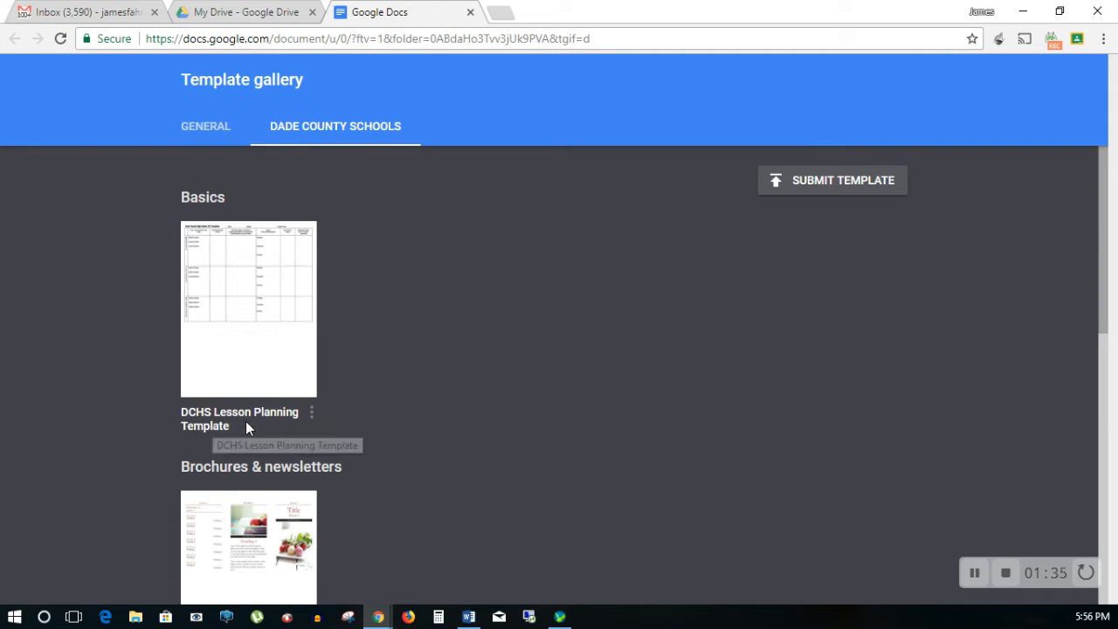
left_click(262, 264)
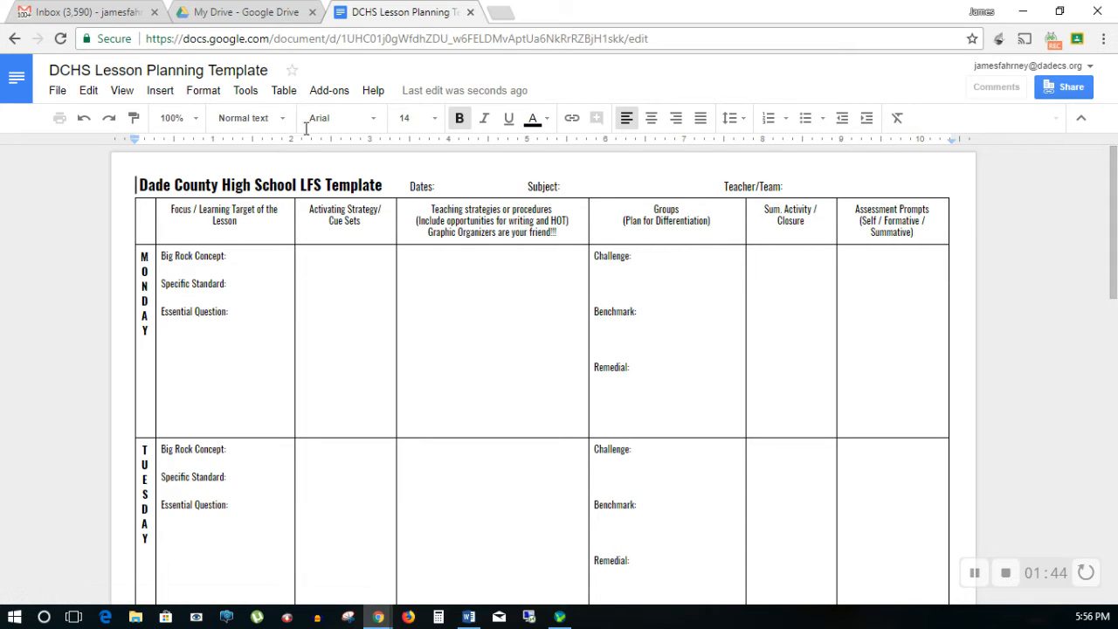
left_click(198, 118)
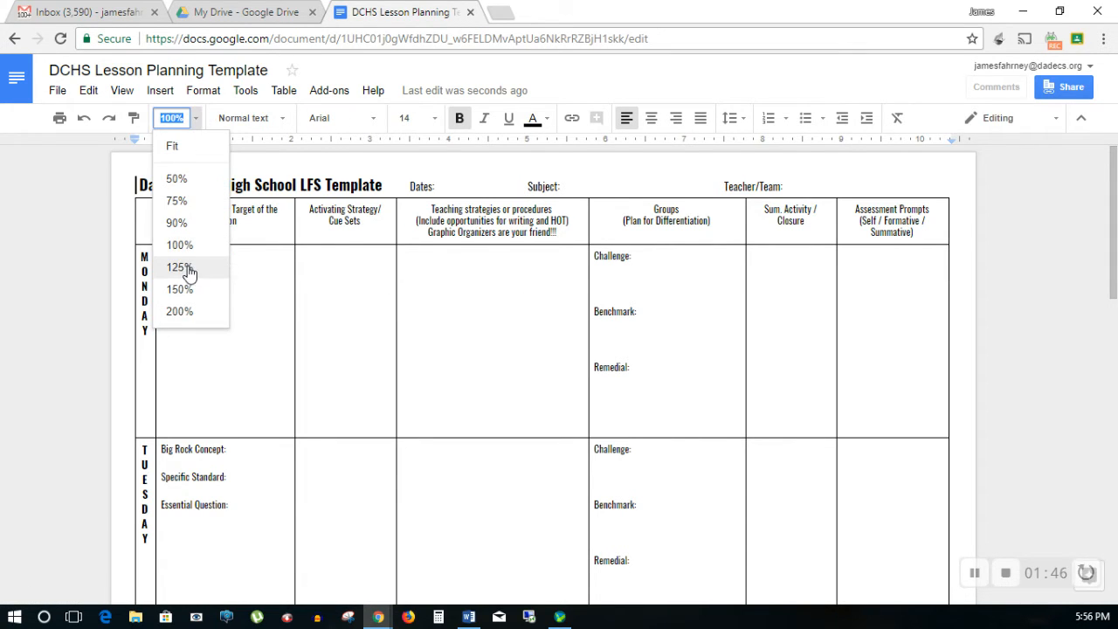
left_click(180, 267)
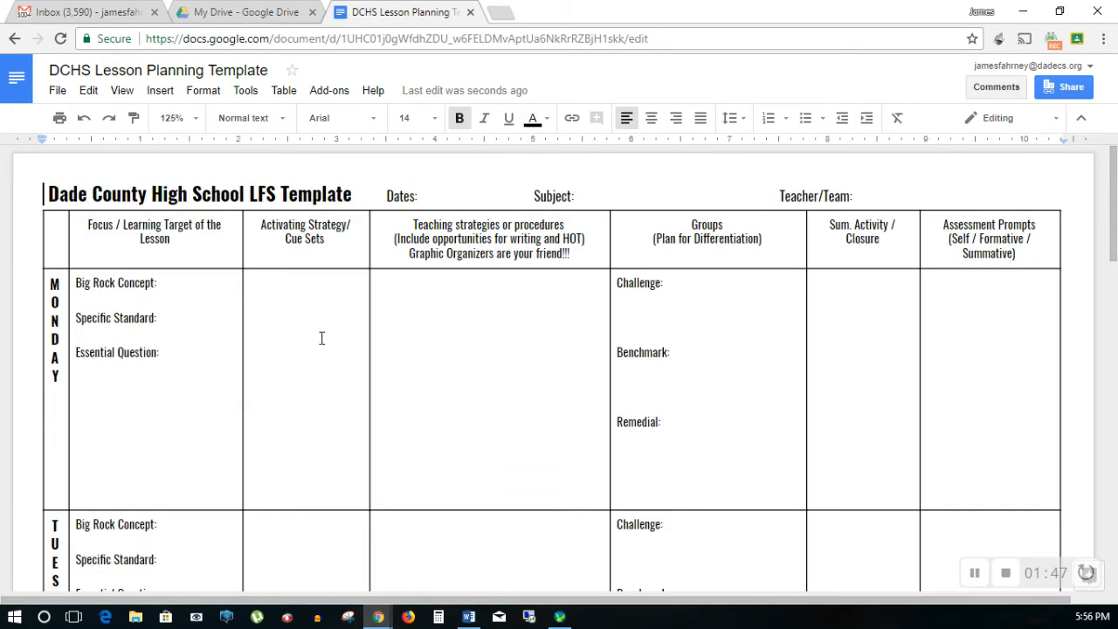
- Enter "Type whatever you like" under Monday's Big Rock Concept and format that text in red at size 12
left_click(87, 303)
type("Type whatever you like")
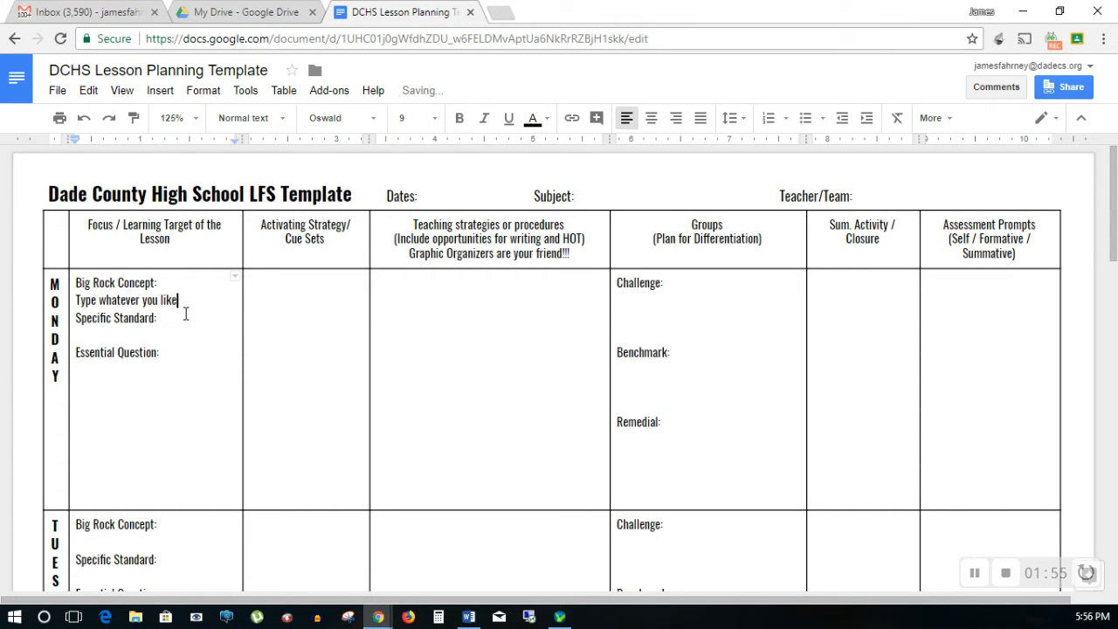
left_click_drag(180, 303, 75, 300)
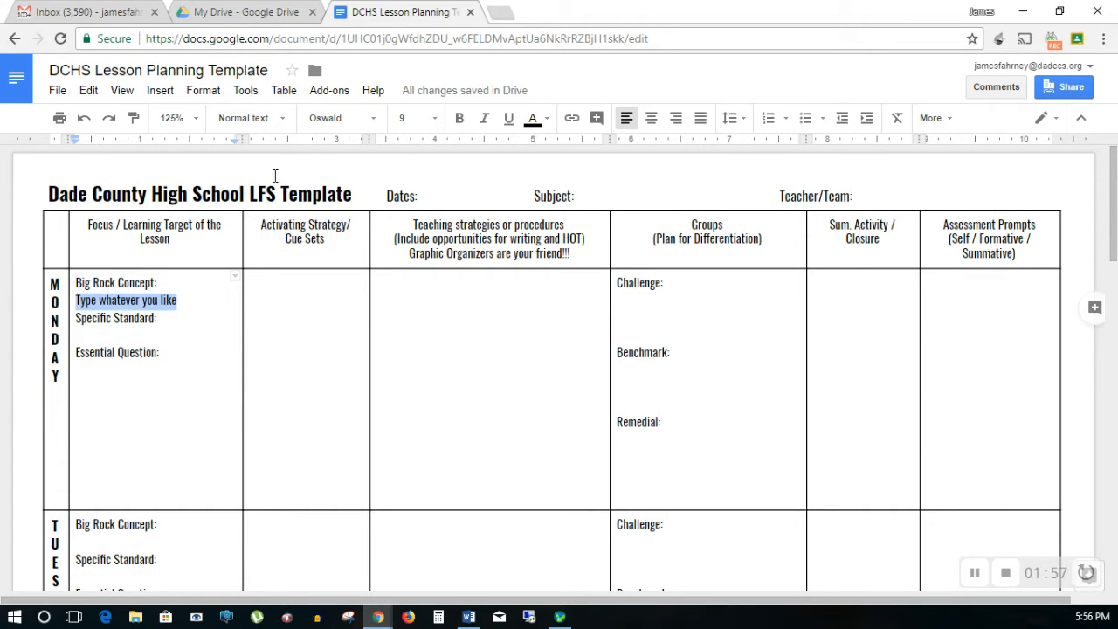
left_click(412, 118)
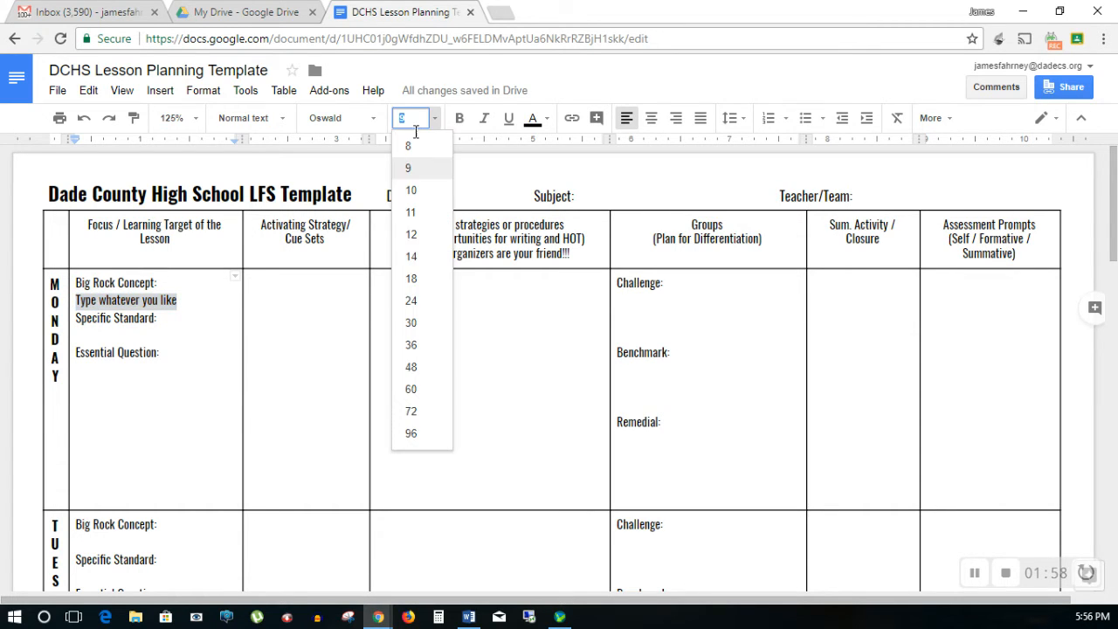
left_click(426, 234)
left_click(532, 118)
left_click(551, 198)
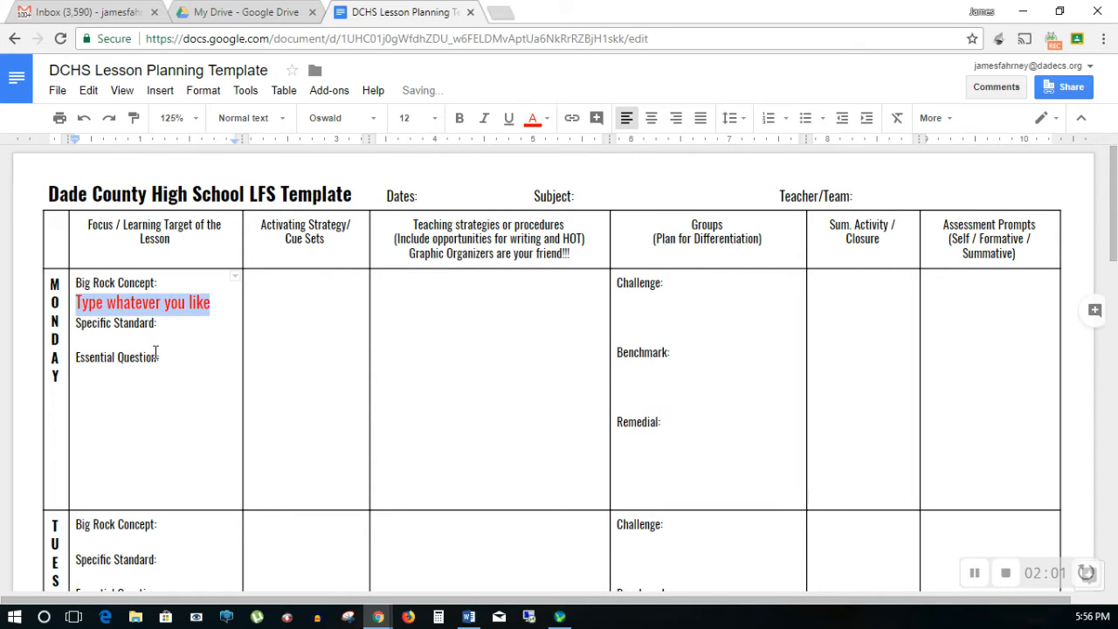
left_click(171, 347)
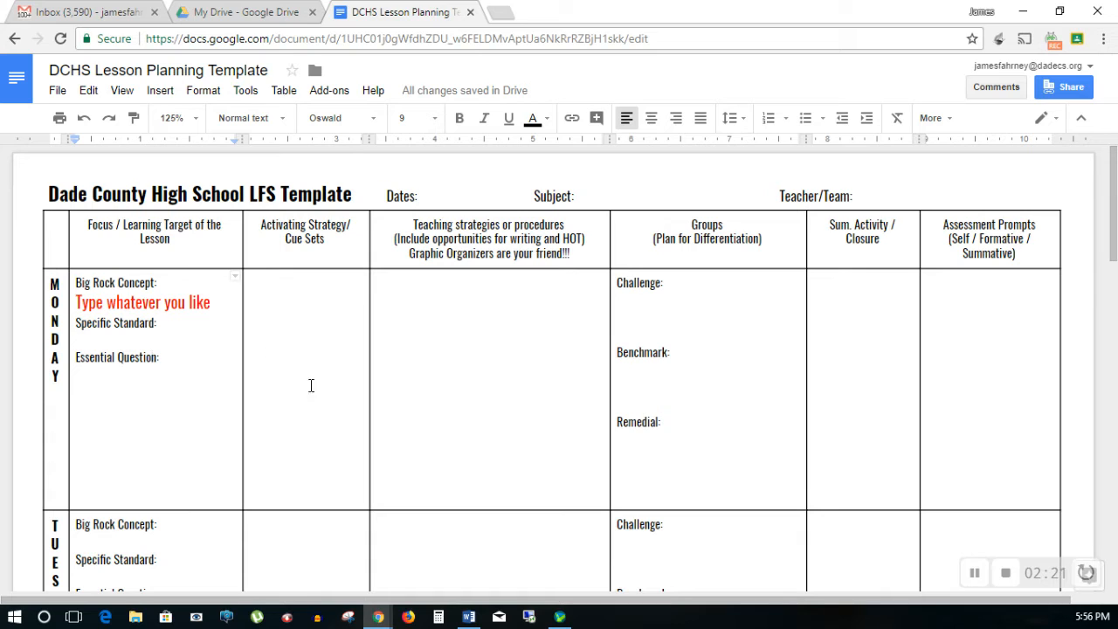
- Look over Monday's strategy, teaching and closure columns and the remaining weekday rows of the lesson plan
left_click_drag(285, 364, 364, 361)
left_click(509, 292)
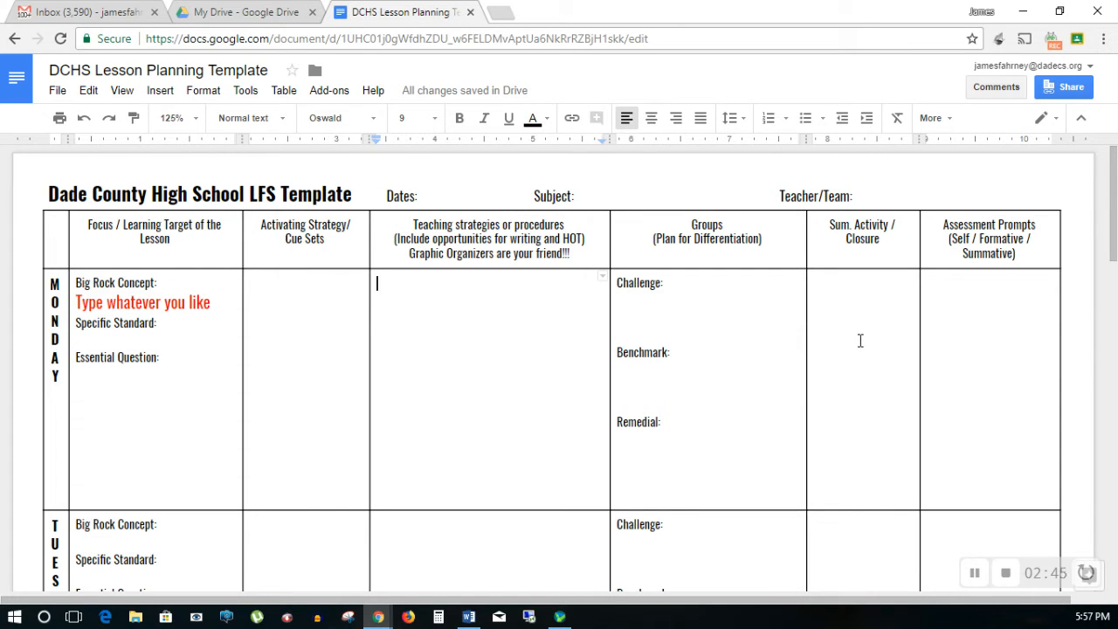
left_click(860, 341)
scroll(163, 326, "down", 5)
scroll(163, 325, "down", 6)
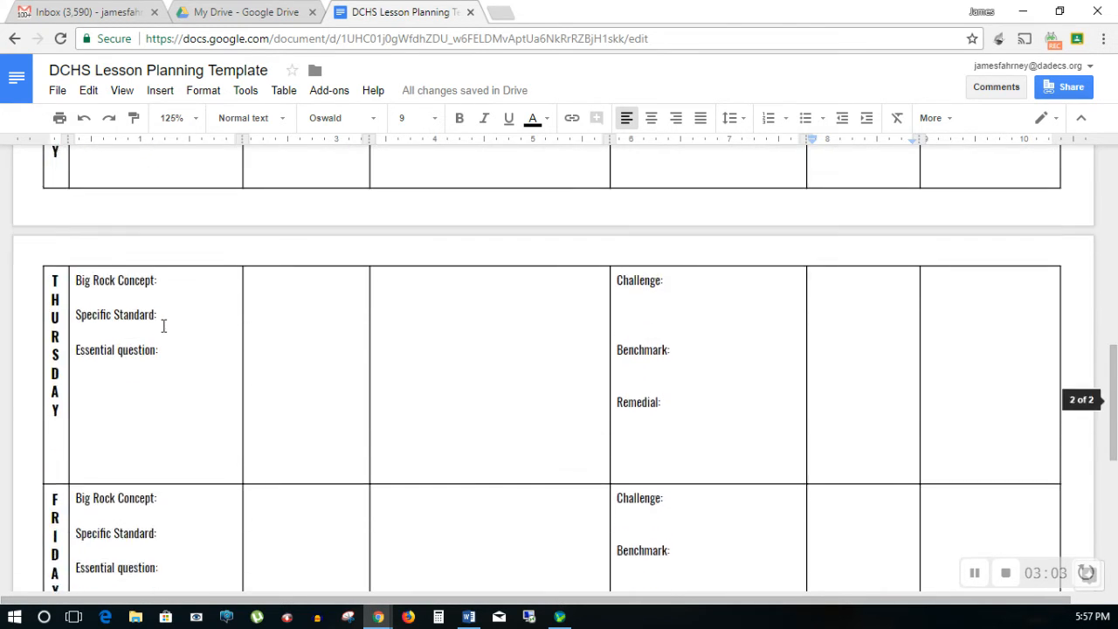
scroll(516, 405, "up", 11)
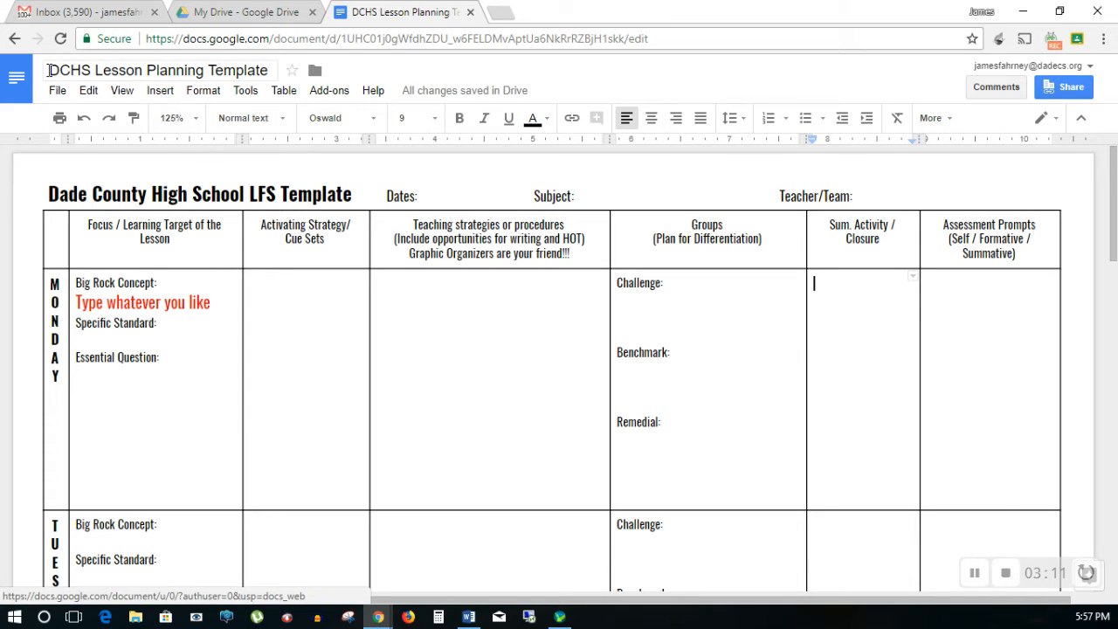
- Rename the document with the teacher's surname followed by "-Biology 1/20-1/25/18"
left_click_drag(51, 70, 272, 66)
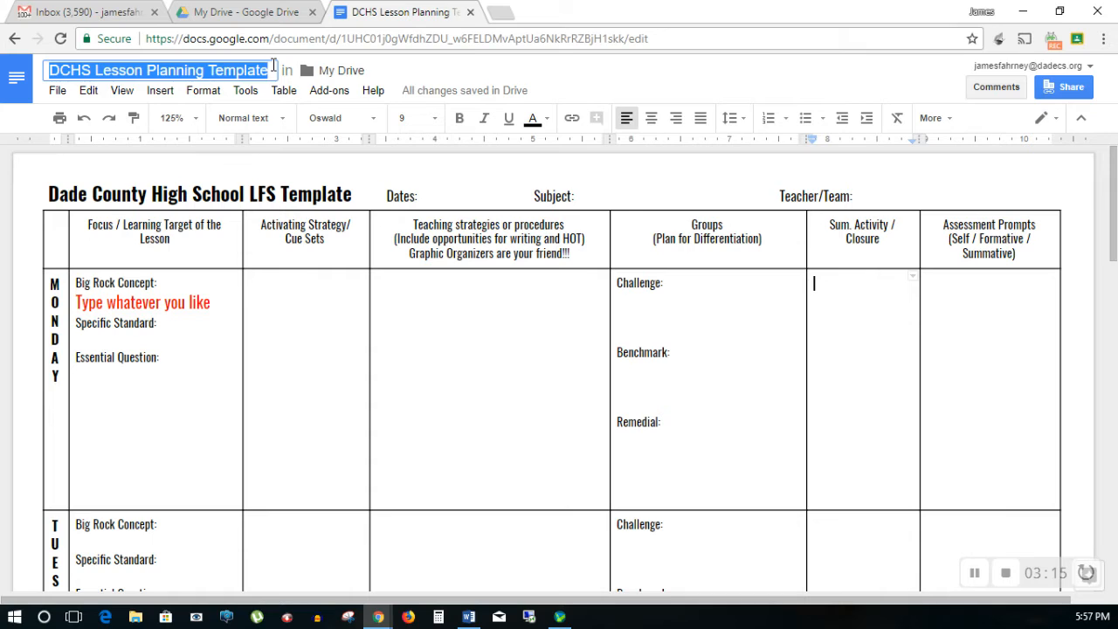
type("Fahrney 1/20")
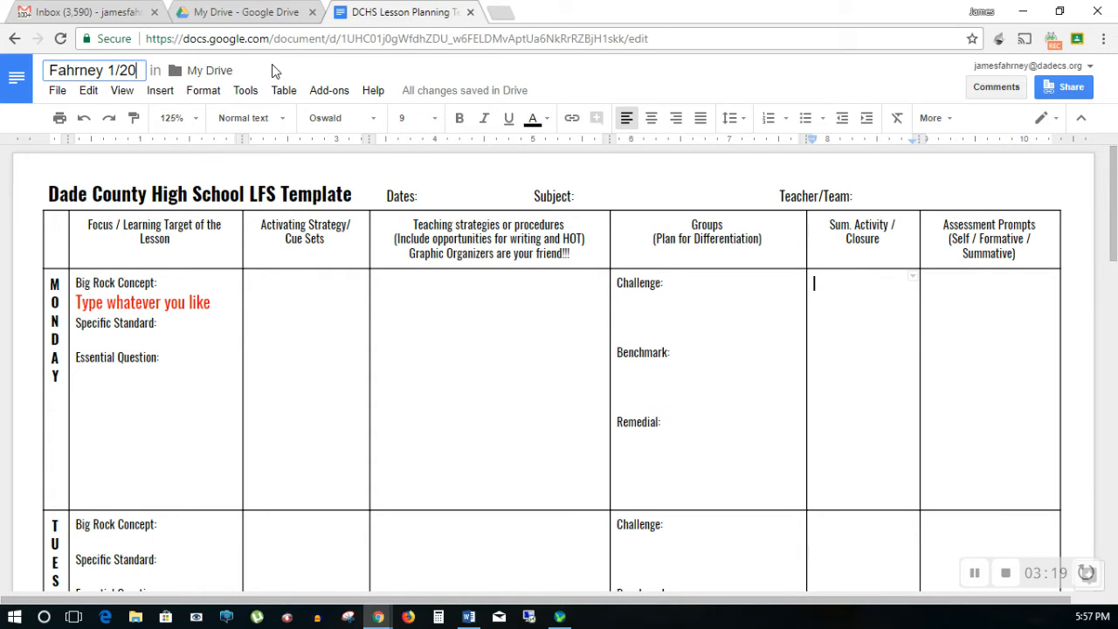
type("-1/")
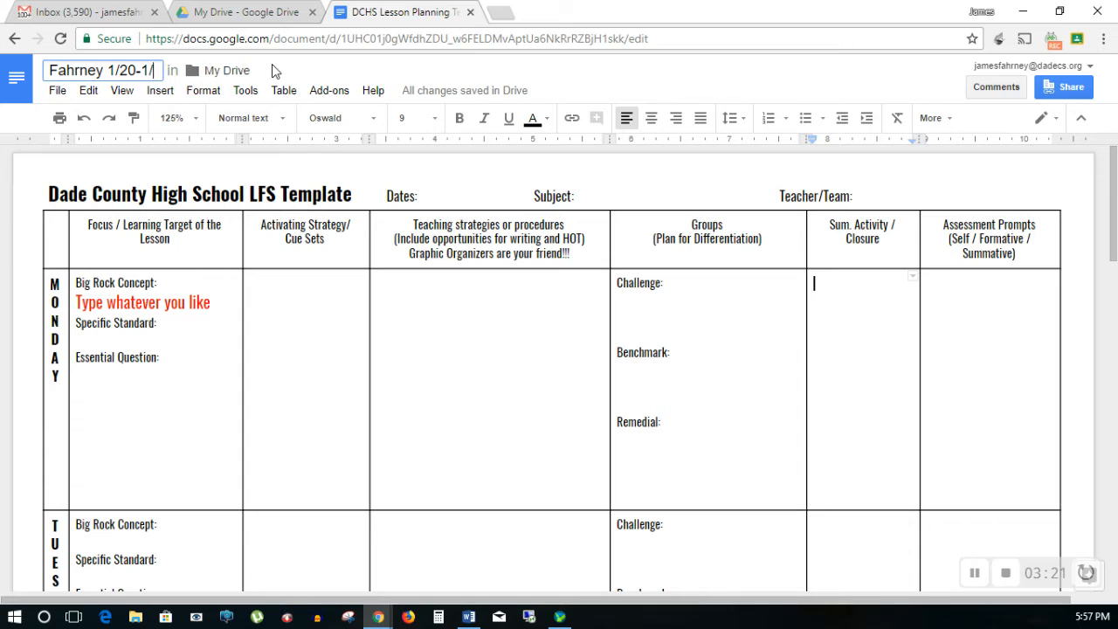
type("25/18")
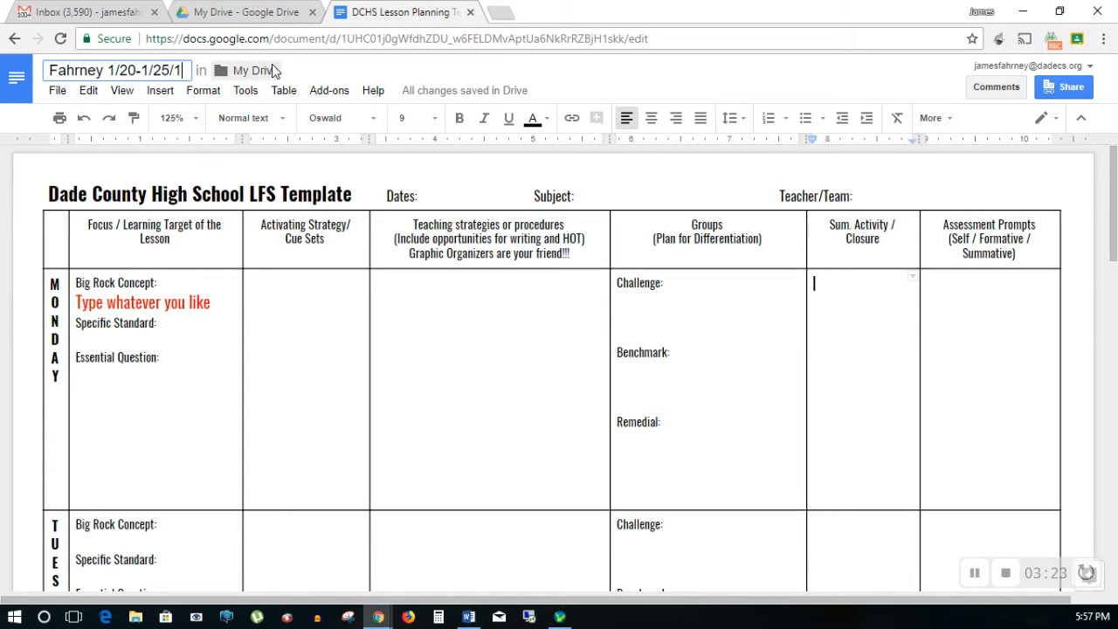
left_click(104, 66)
type("-Biolog")
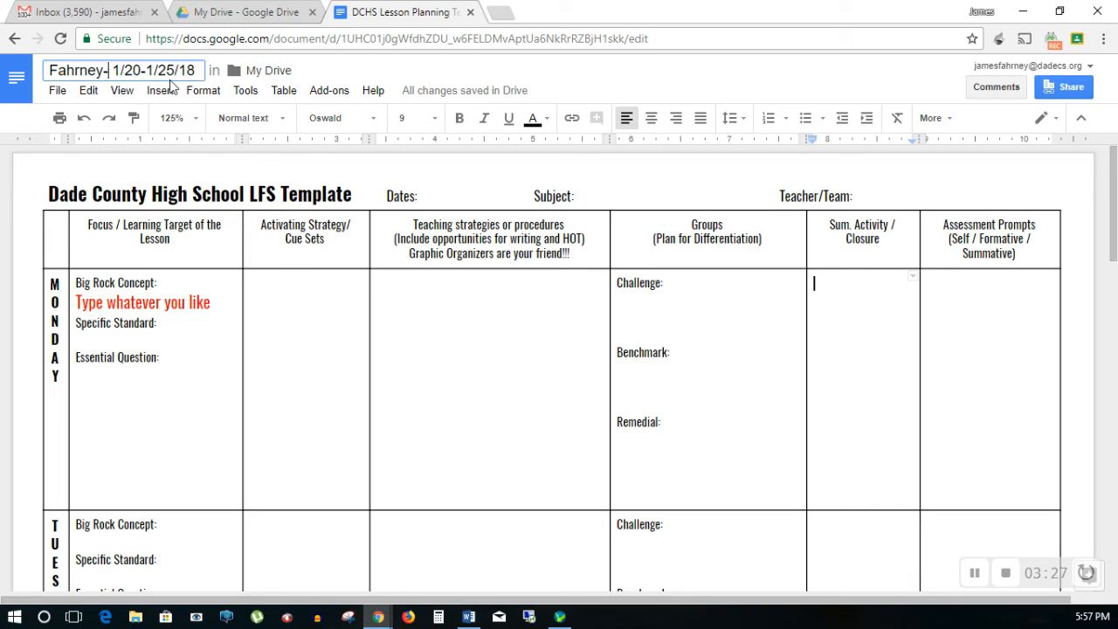
type("y")
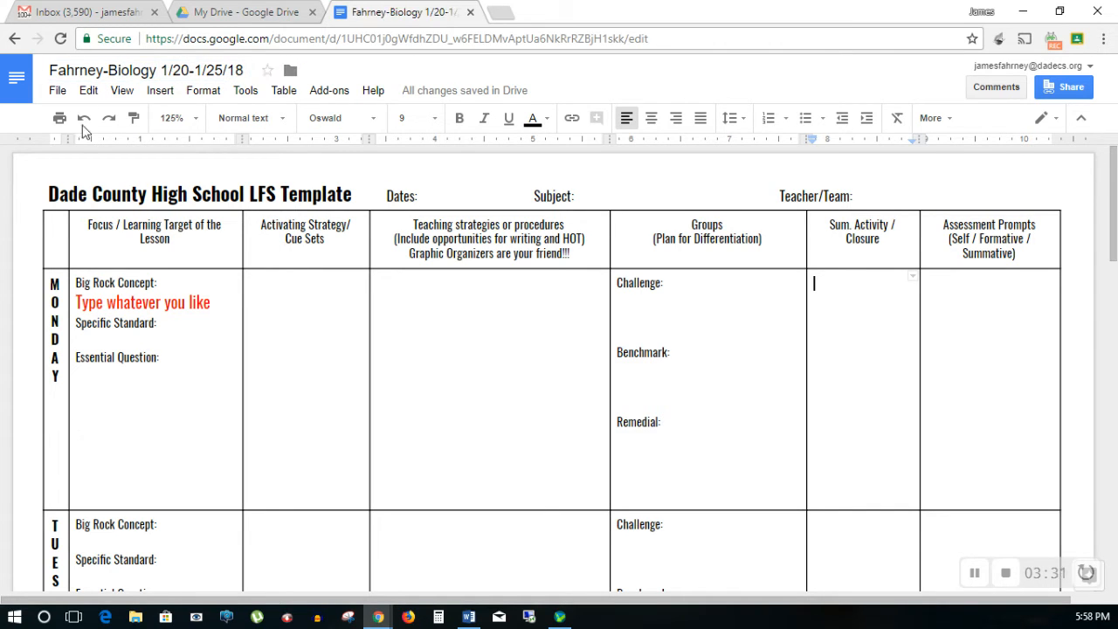
left_click(463, 196)
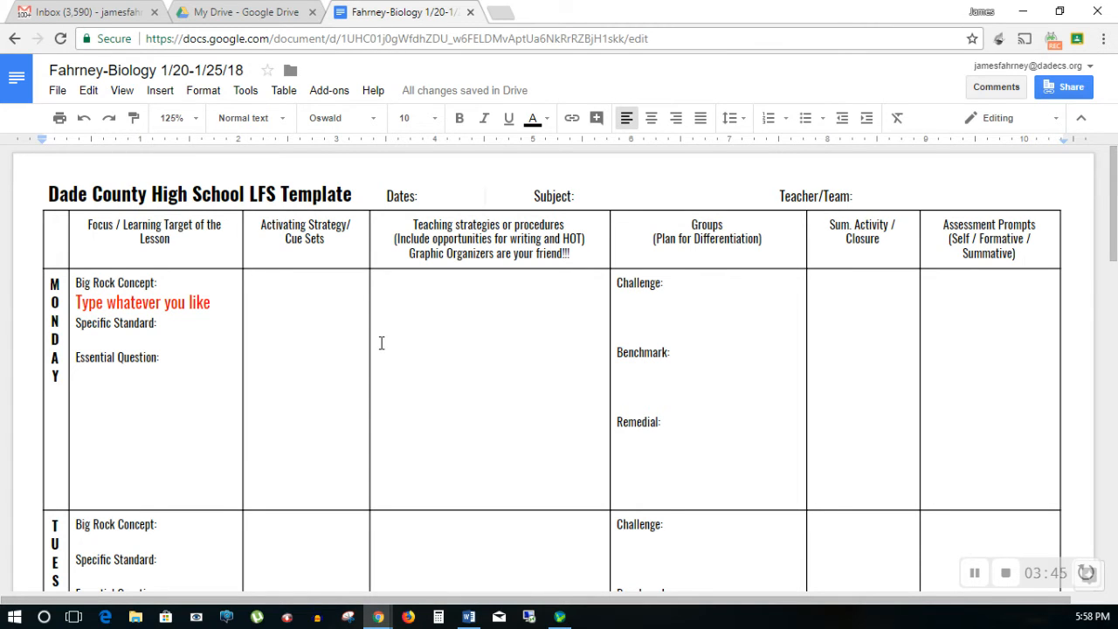
- Move the document to the teacher's test folder under DCHS 2017-18, -=Teacher and Course Folders=-, Social Studies, accepting sharing with that folder's viewers
left_click(290, 72)
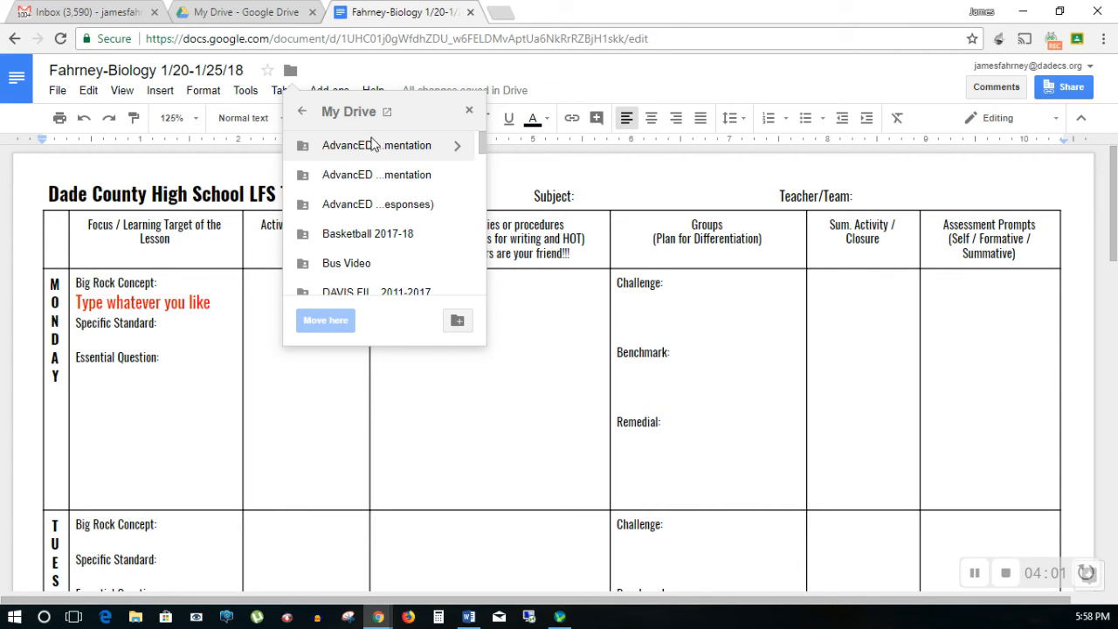
scroll(391, 197, "down", 1)
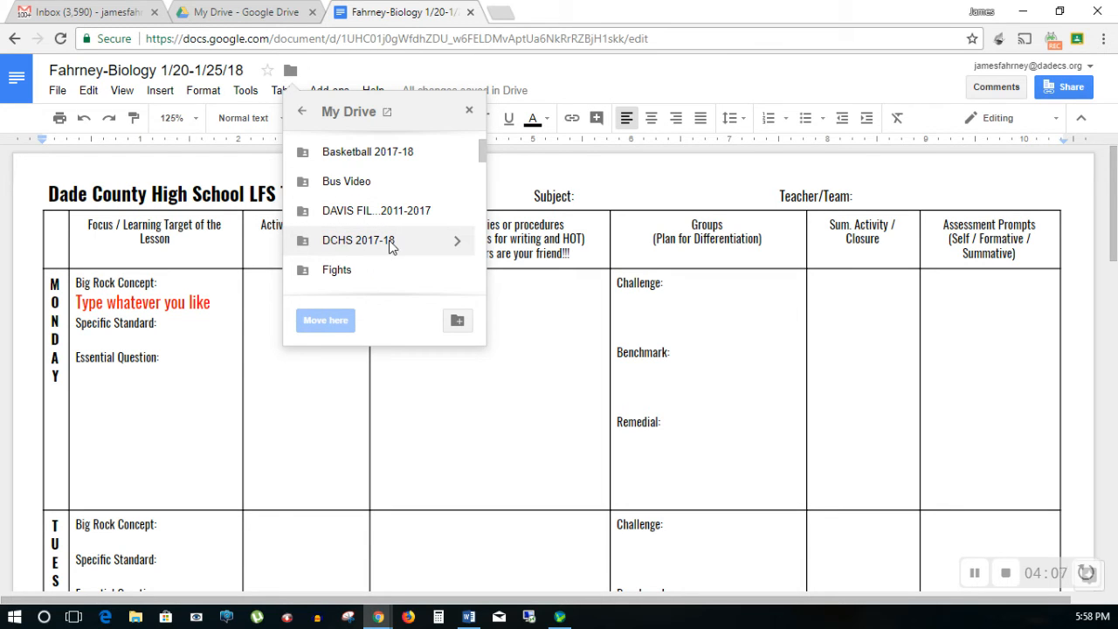
left_click(456, 243)
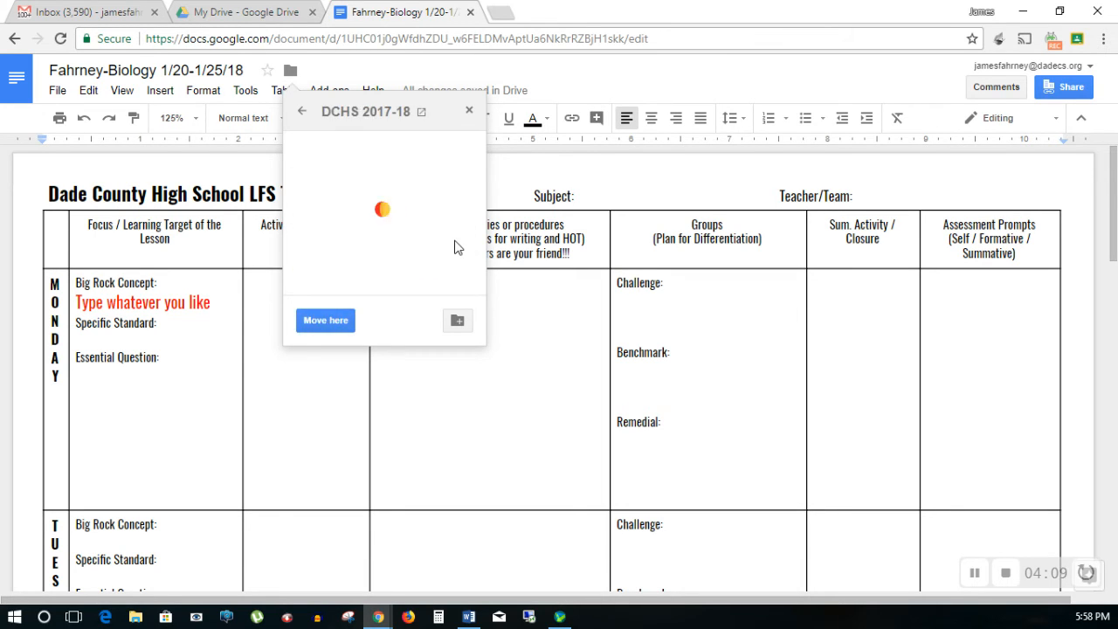
left_click(395, 152)
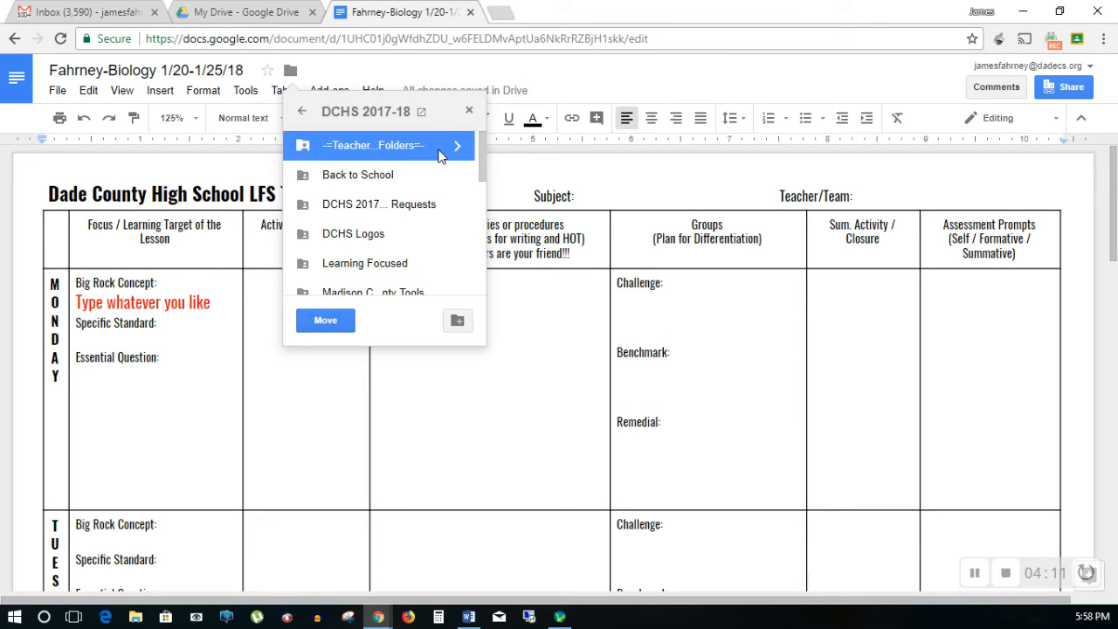
left_click(456, 148)
scroll(404, 201, "down", 3)
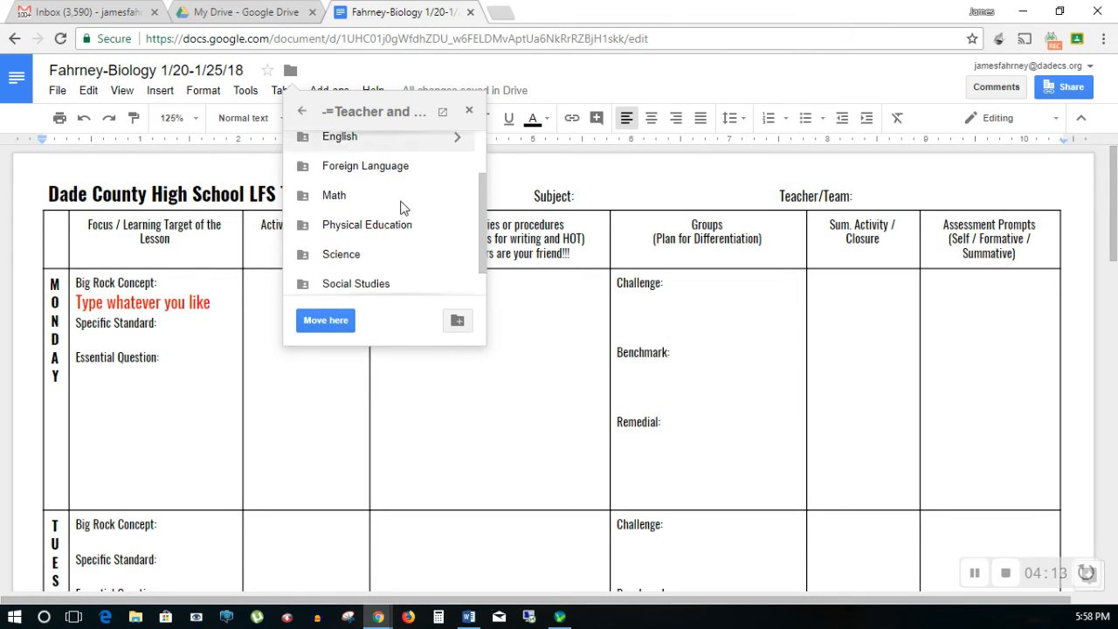
left_click(357, 255)
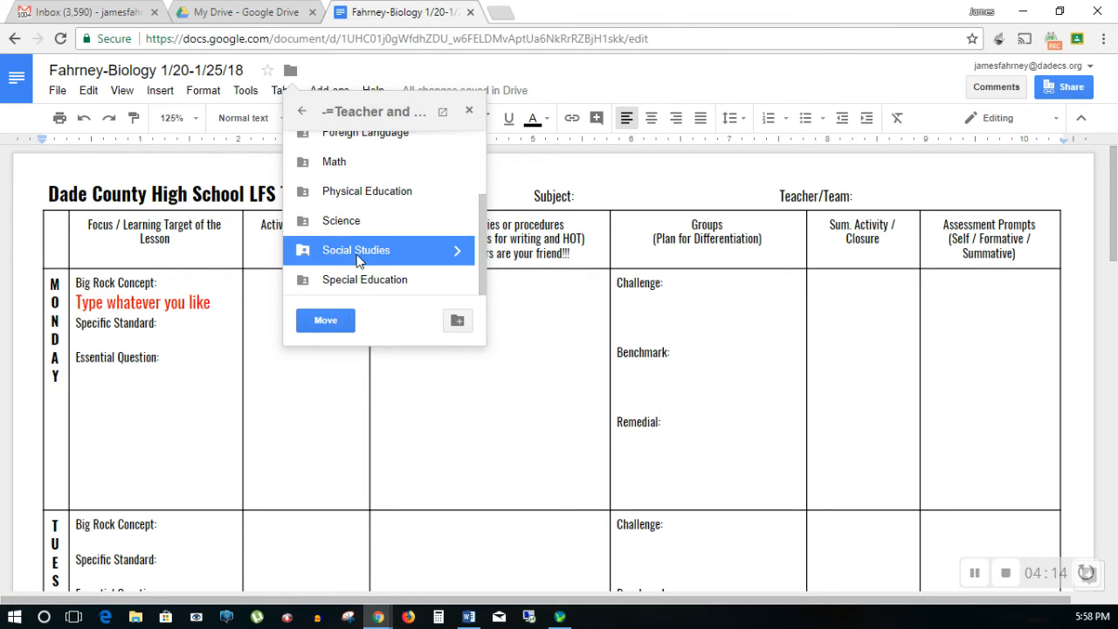
left_click(455, 252)
left_click(430, 178)
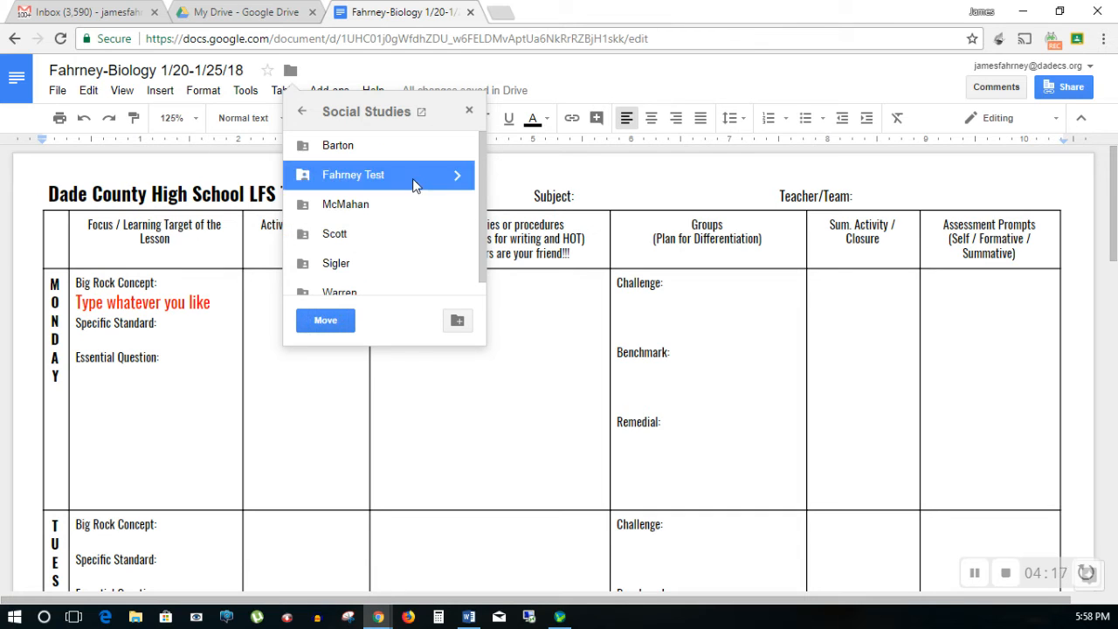
left_click(458, 176)
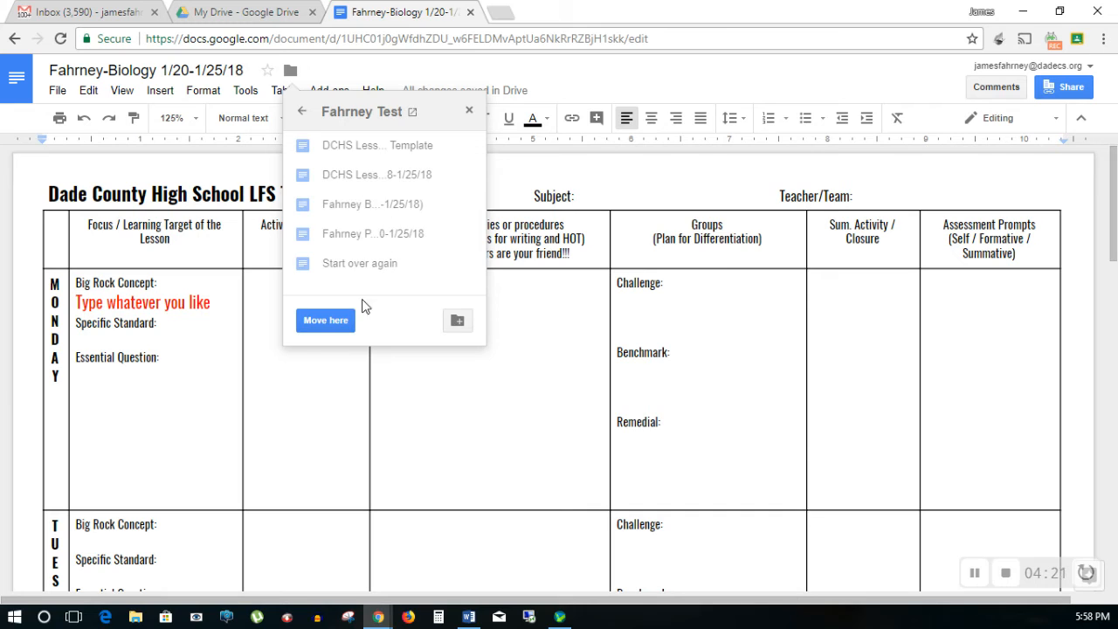
left_click(331, 321)
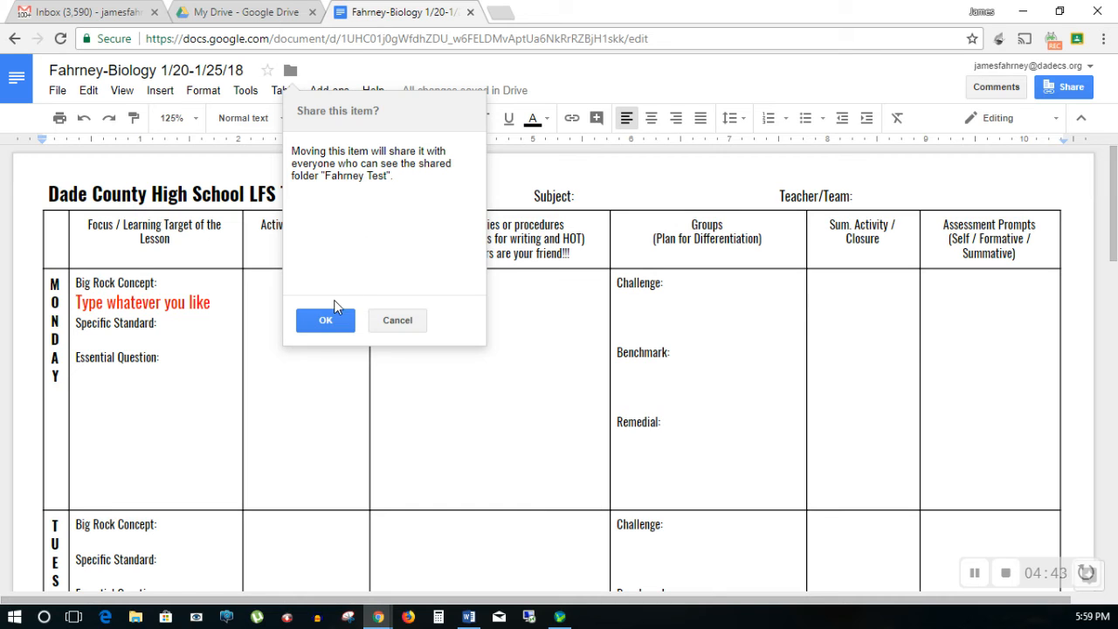
left_click(325, 322)
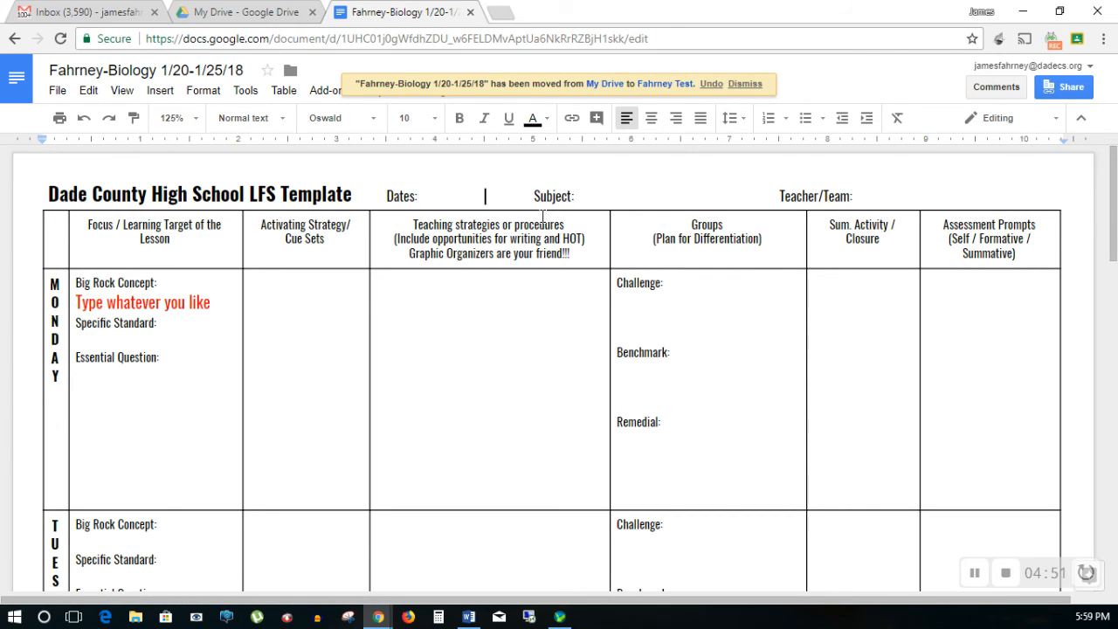
- Switch to Google Drive and check the teacher's test folder under DCHS 2017-18, -=Teacher and Course Folders=-, Social Studies for the moved Biology 1/20-1/25/18 plan
left_click(252, 13)
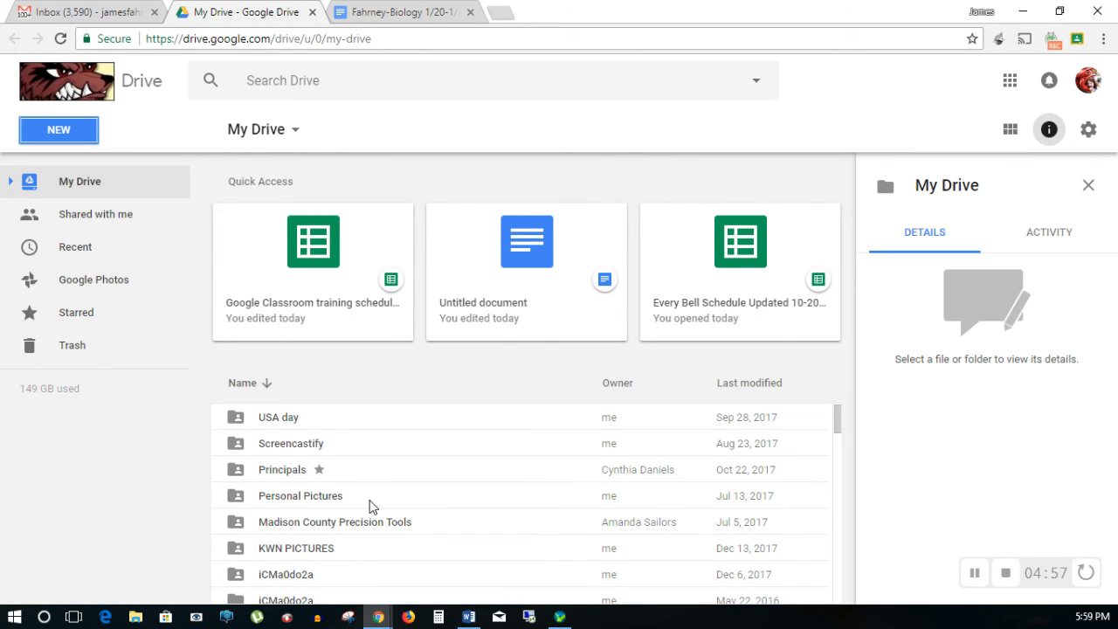
scroll(369, 506, "down", 4)
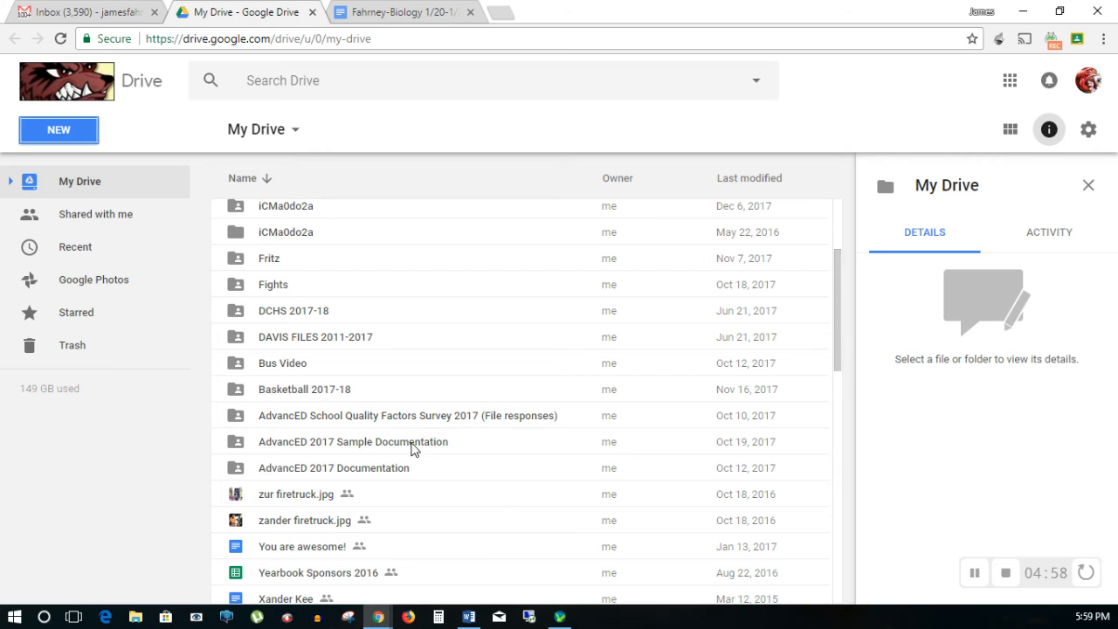
double_click(316, 312)
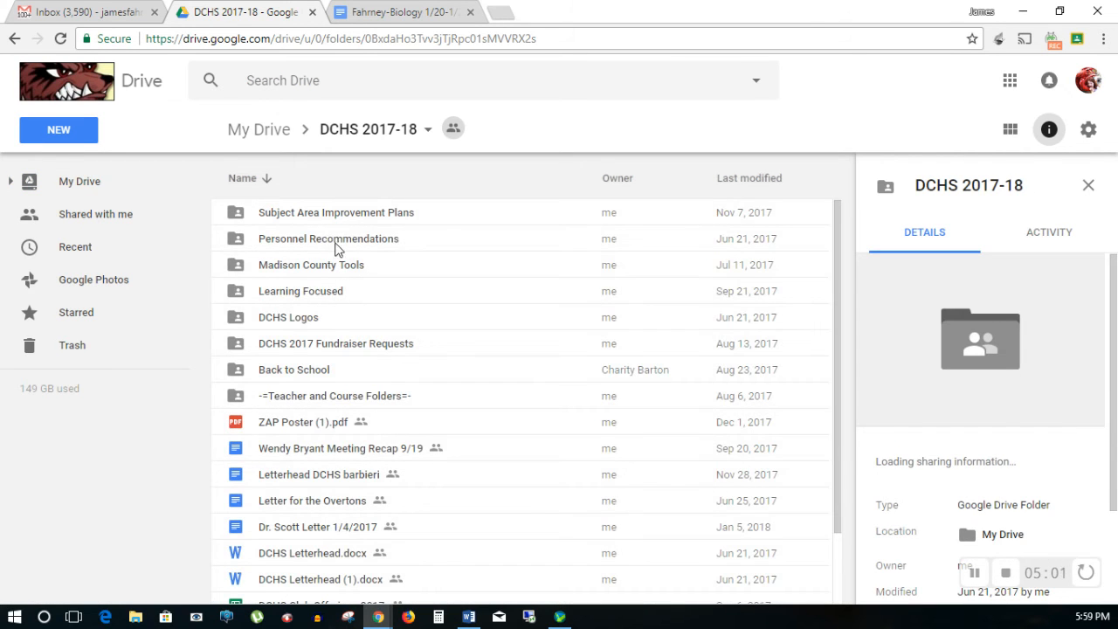
left_click(294, 397)
double_click(294, 397)
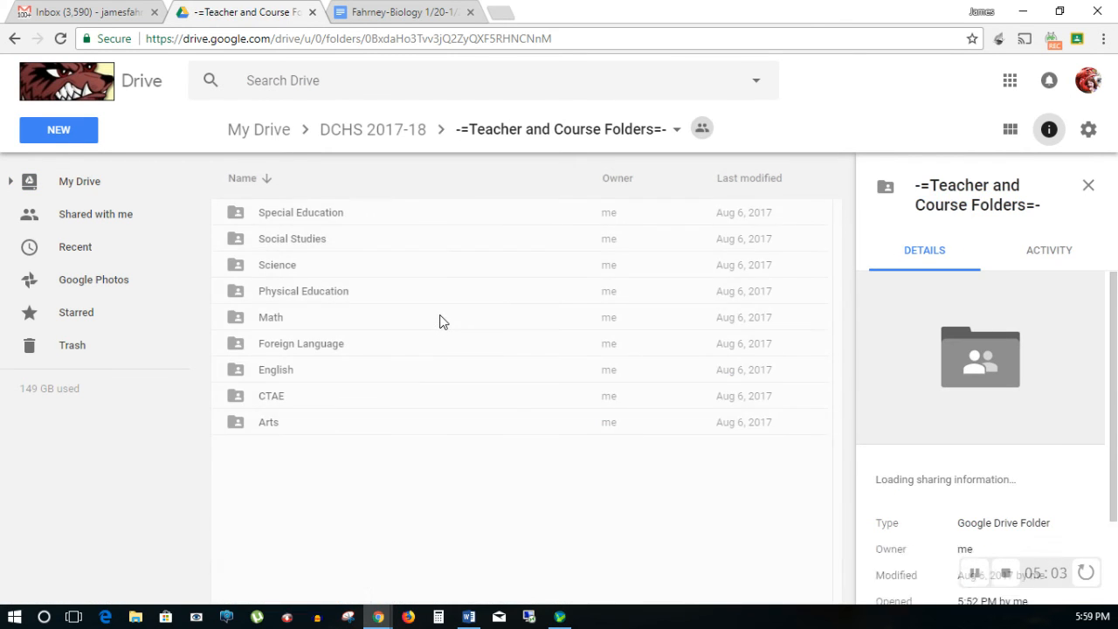
double_click(290, 239)
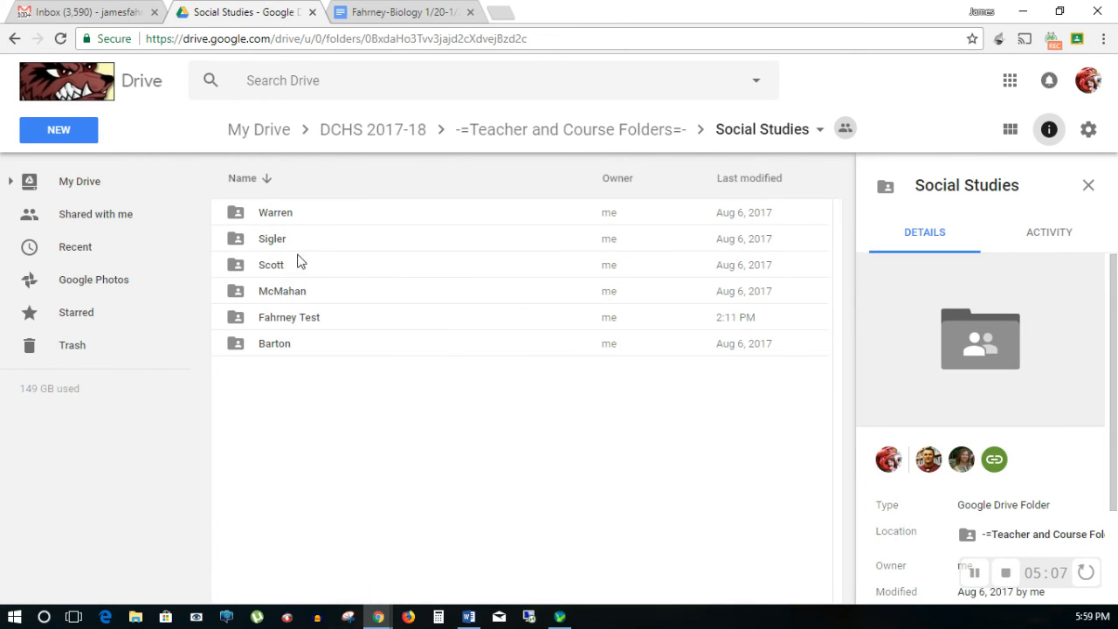
left_click(281, 323)
double_click(281, 322)
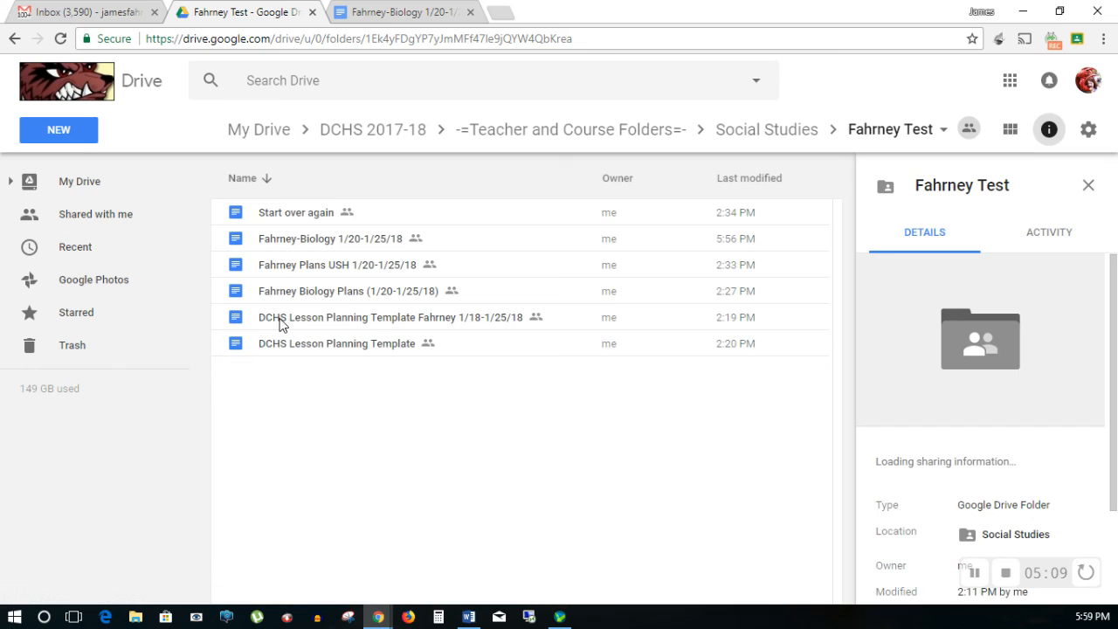
left_click(317, 296)
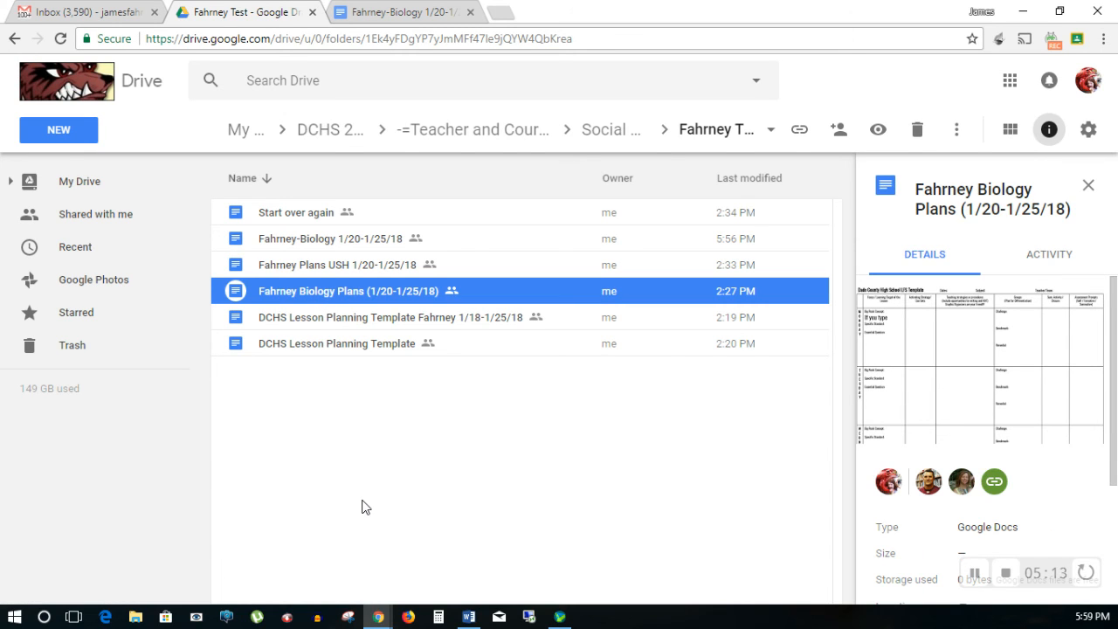
left_click(390, 15)
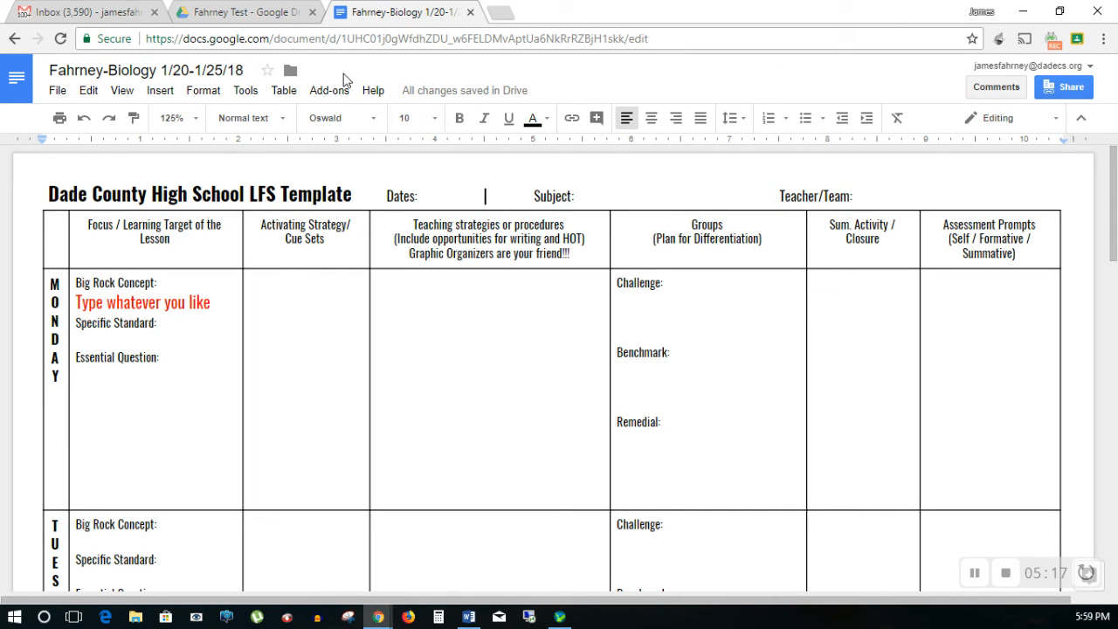
left_click(101, 15)
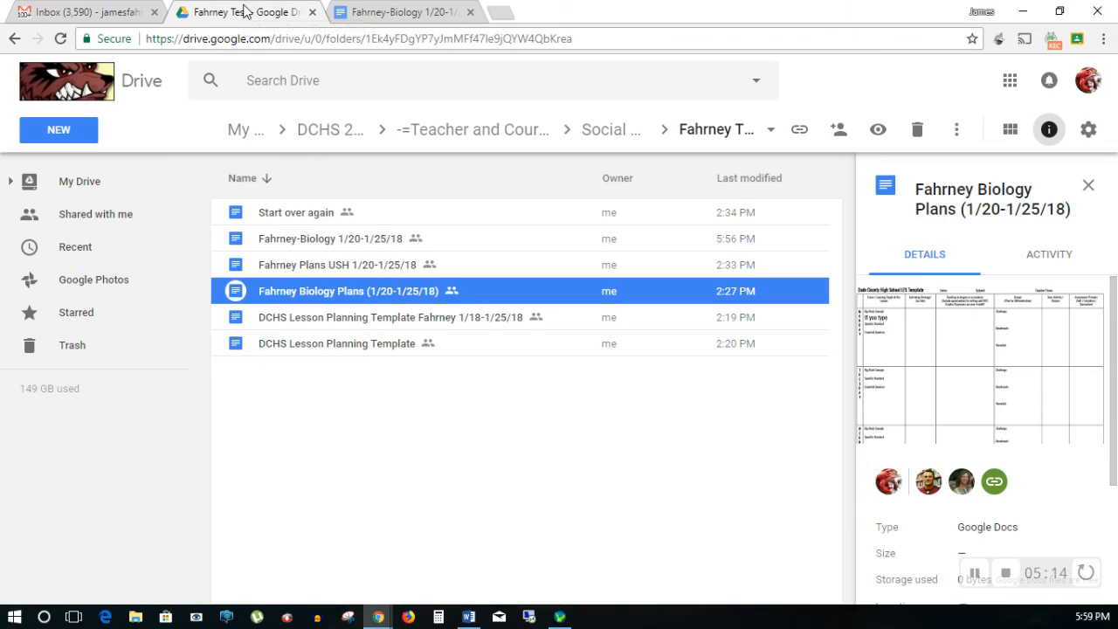
- From My Drive, create another Google Docs document from the Dade County Schools template DCHS Lesson Planning Template
left_click(245, 10)
left_click(243, 131)
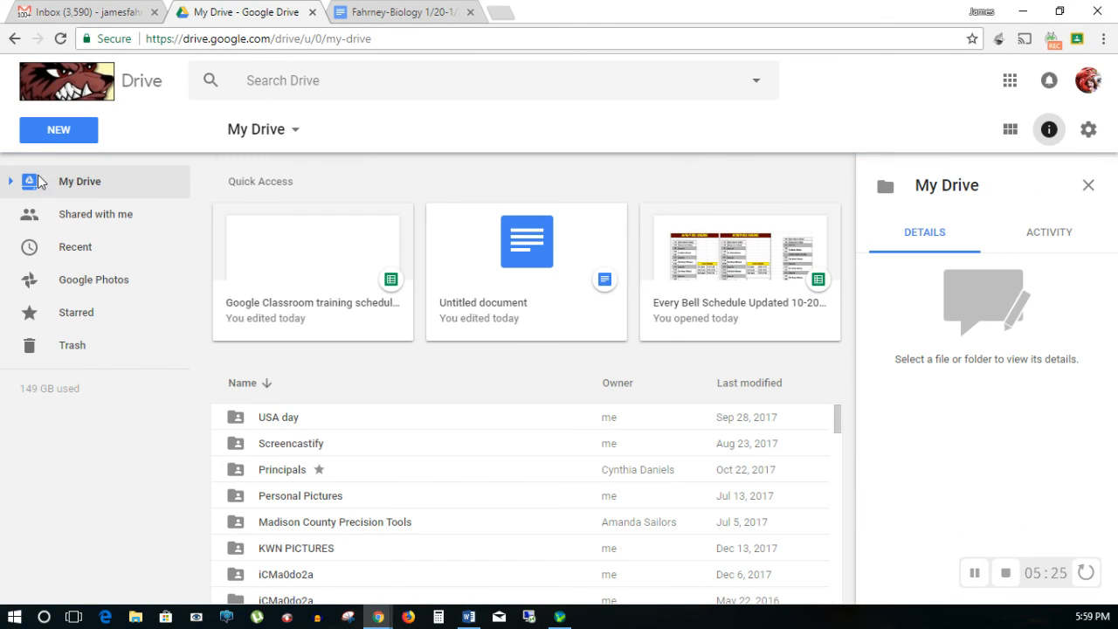
left_click(45, 140)
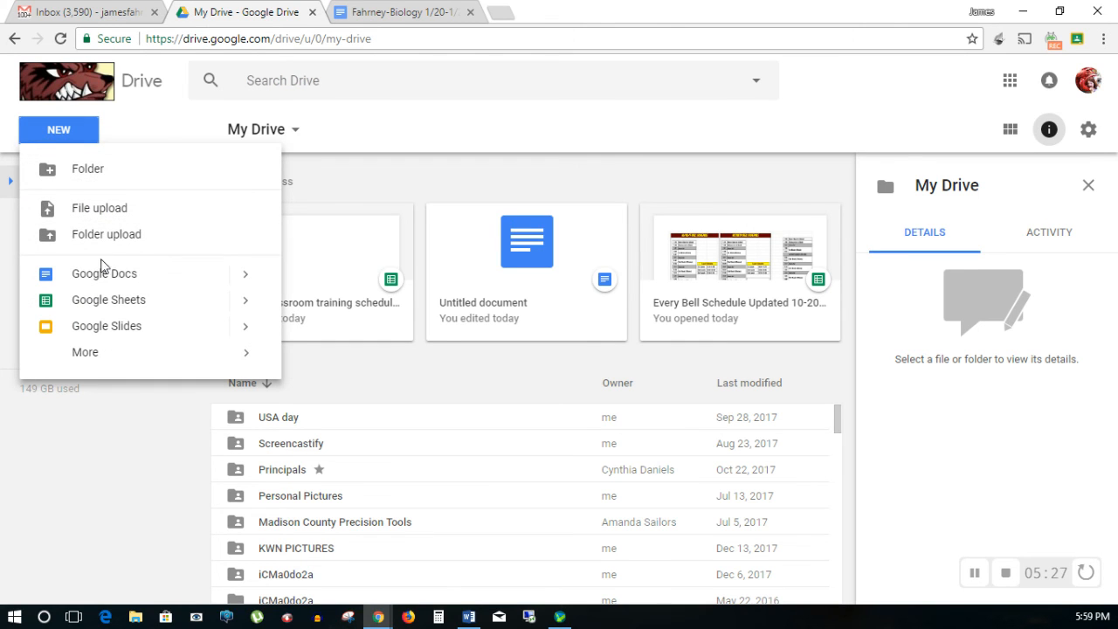
mouse_move(242, 277)
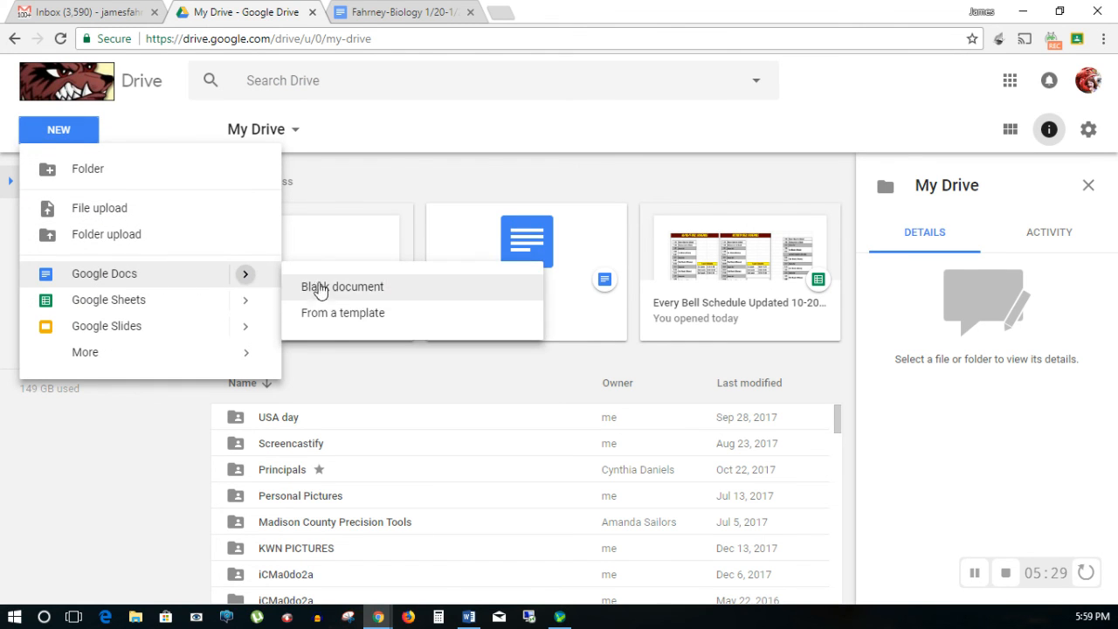
left_click(373, 316)
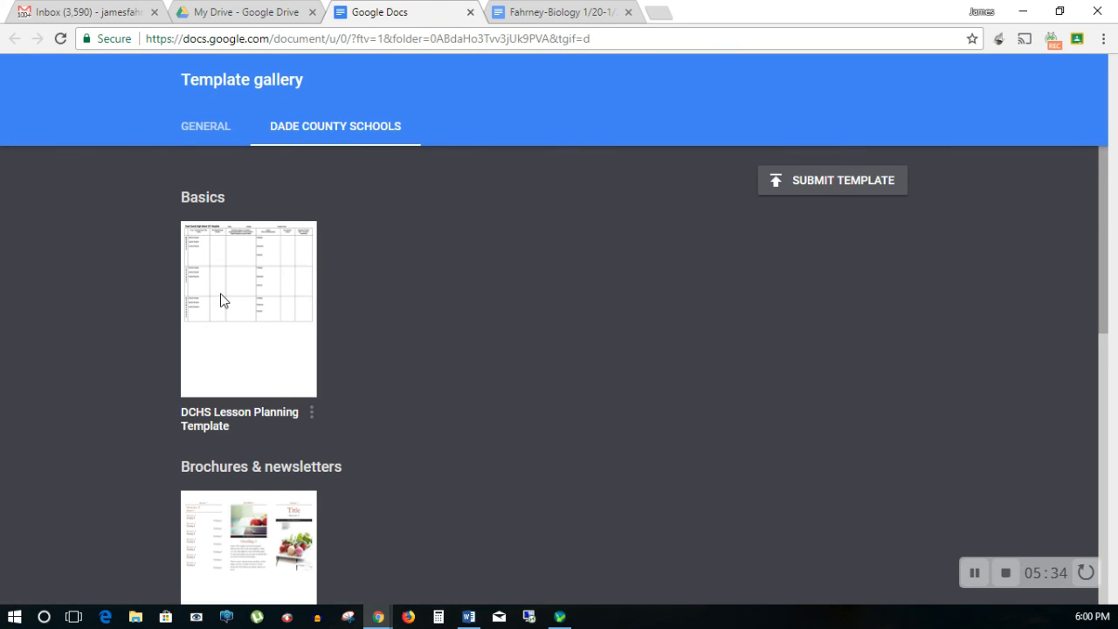
left_click(221, 301)
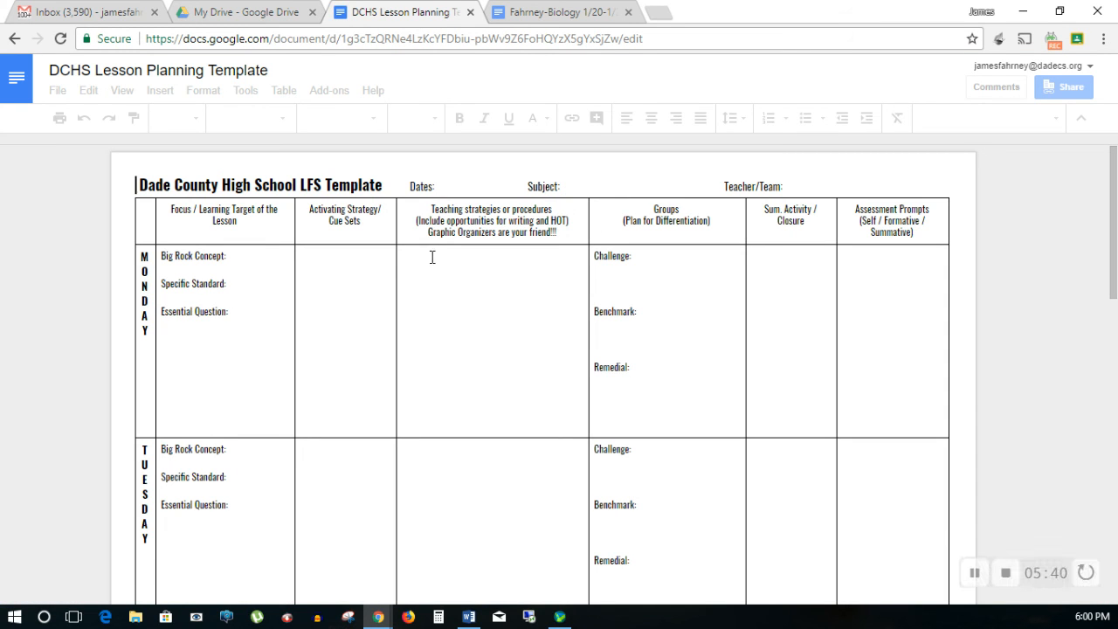
- Return to the Biology 1/20-1/25/18 lesson plan and look at the Activating Strategy/Cue Sets column heading
left_click(569, 12)
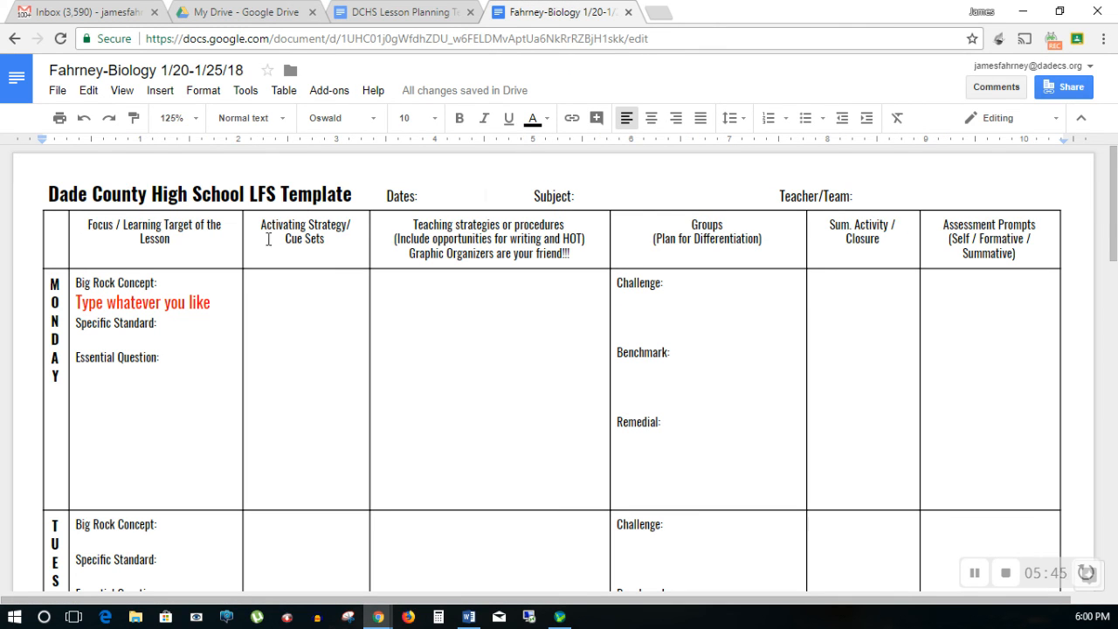
left_click_drag(260, 227, 352, 253)
left_click(352, 256)
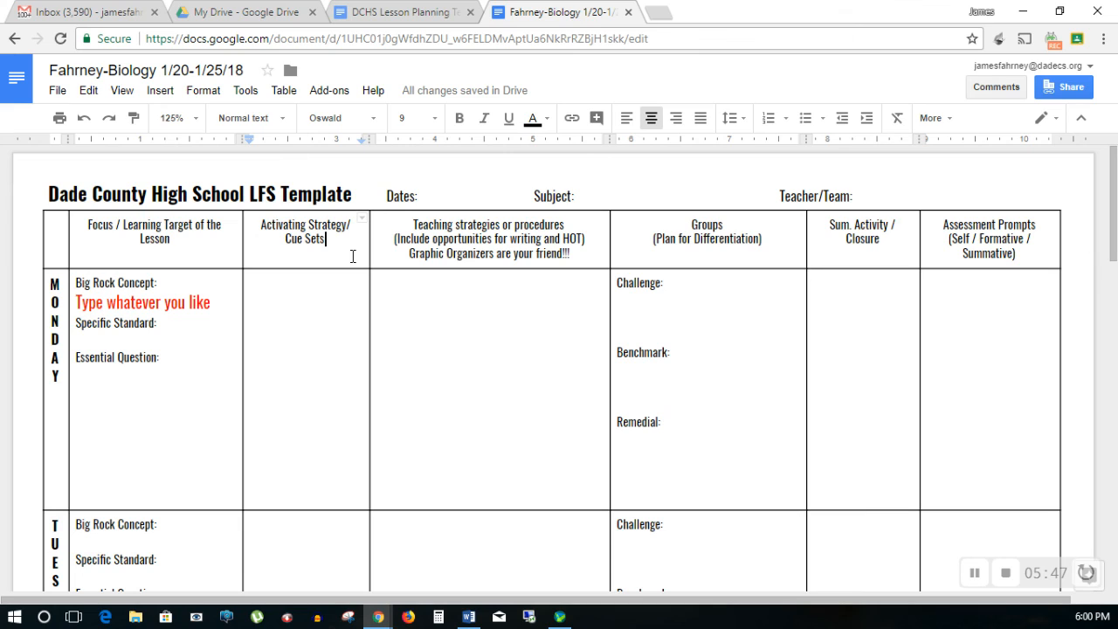